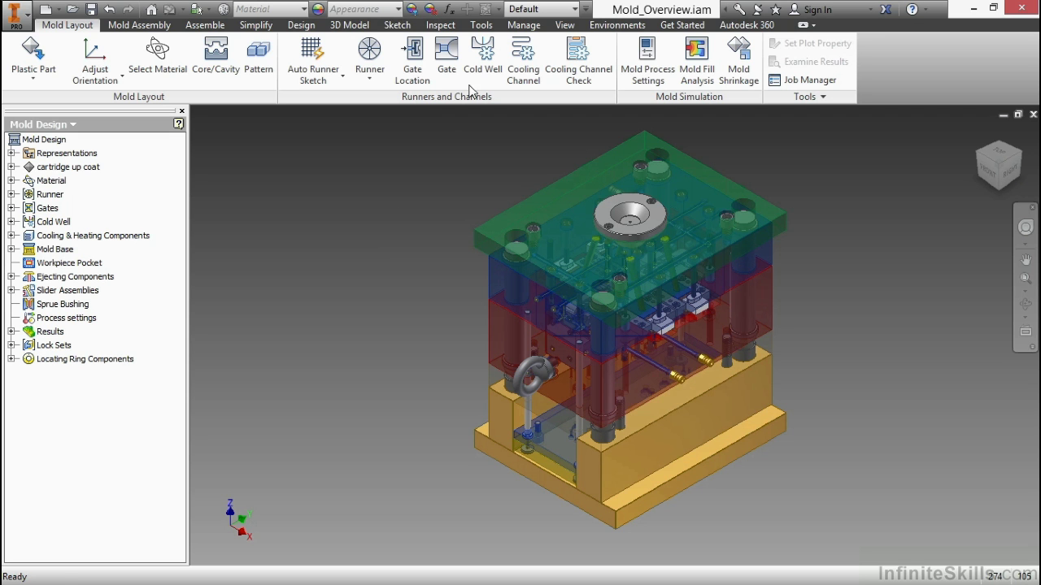
Step: Check that the Mold Design add-in shows Automatic load behavior and Loaded status in the Add-In Manager
left_click(480, 25)
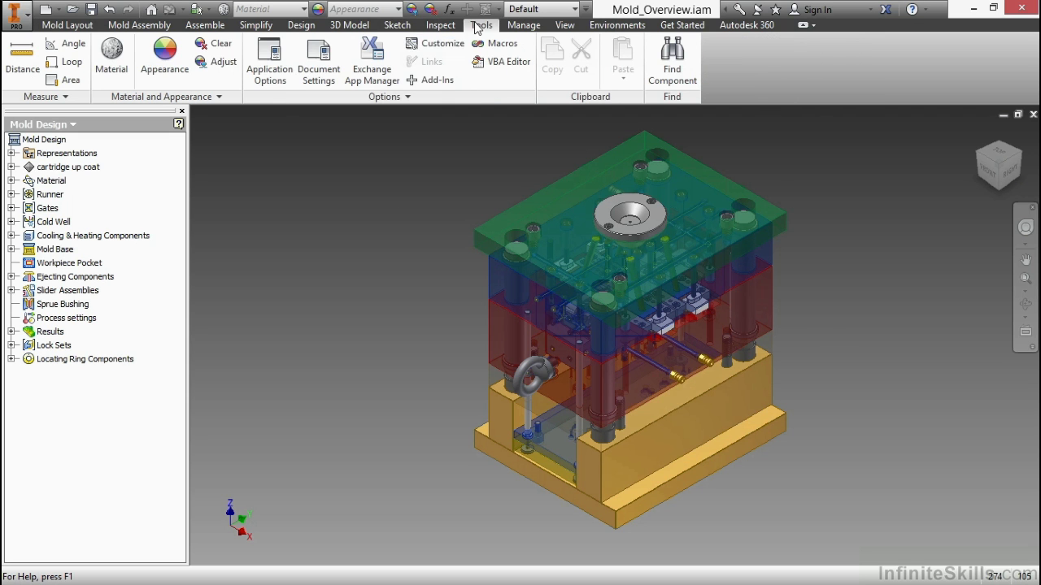
left_click(442, 81)
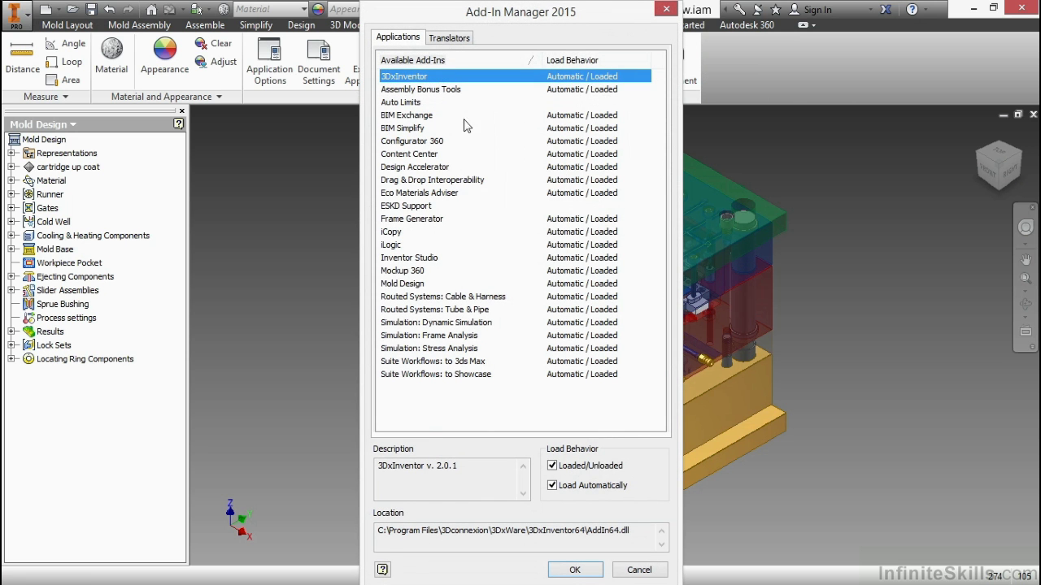
left_click(421, 284)
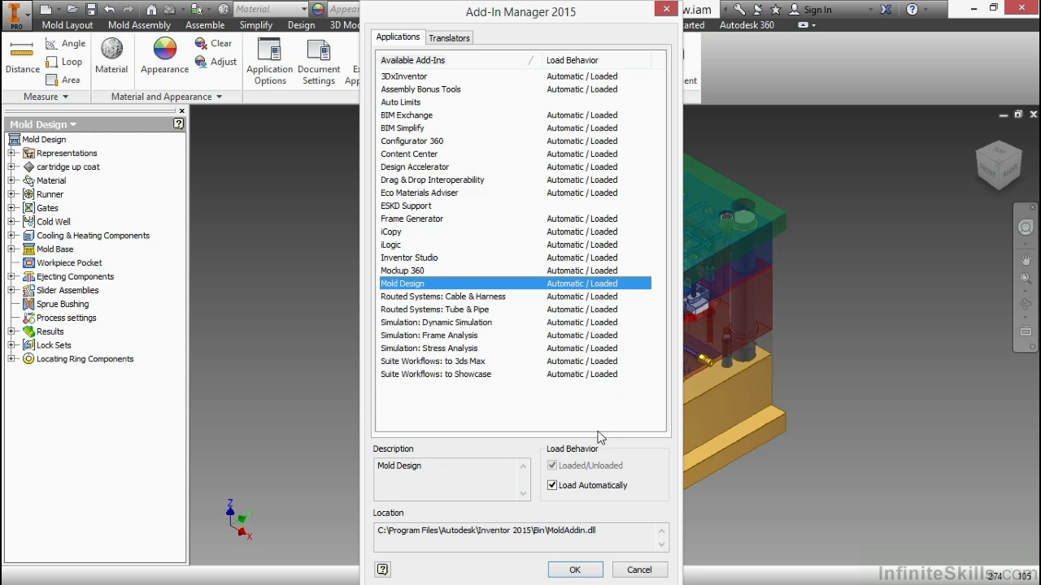
left_click(575, 570)
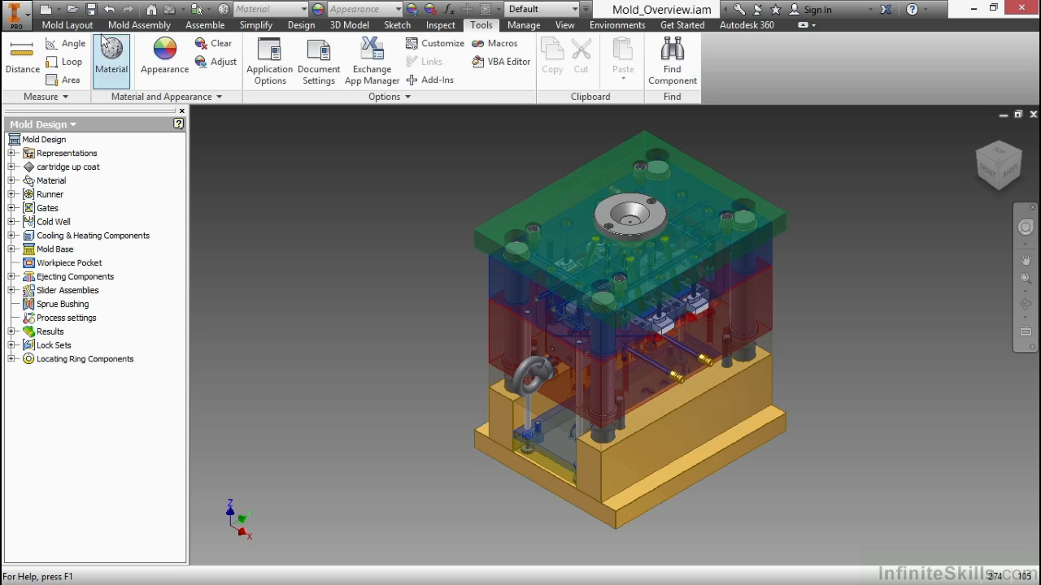
Step: Accept mold process settings of 70 c mold, 240 c melt and 180 MPa injection pressure
left_click(78, 26)
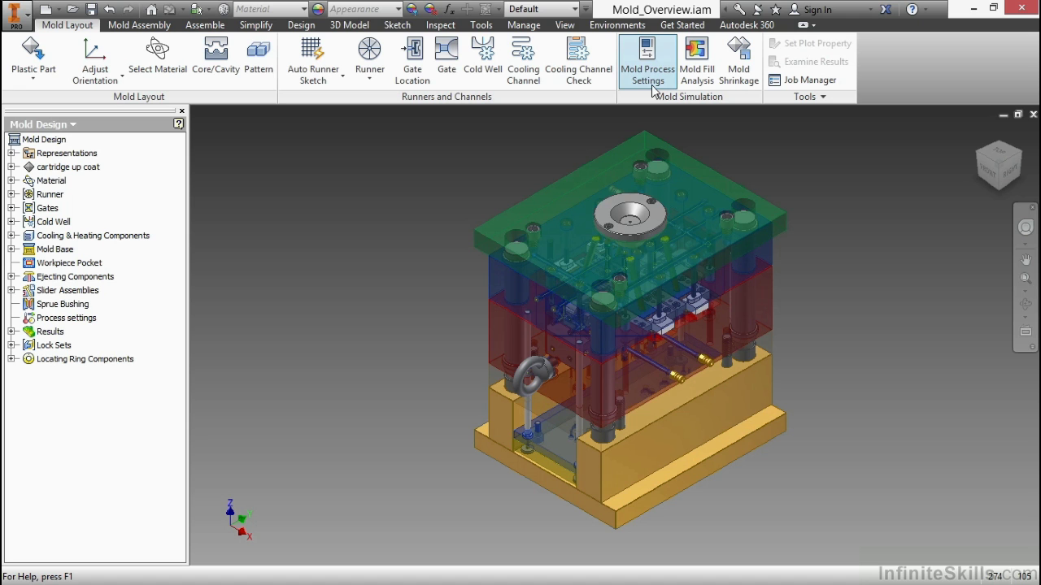
left_click(651, 86)
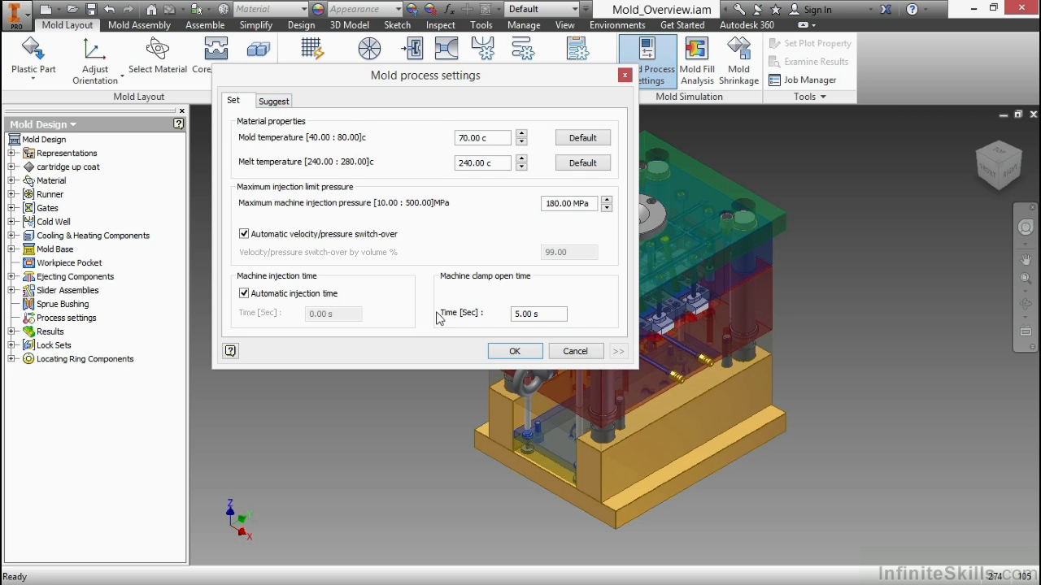
left_click(514, 353)
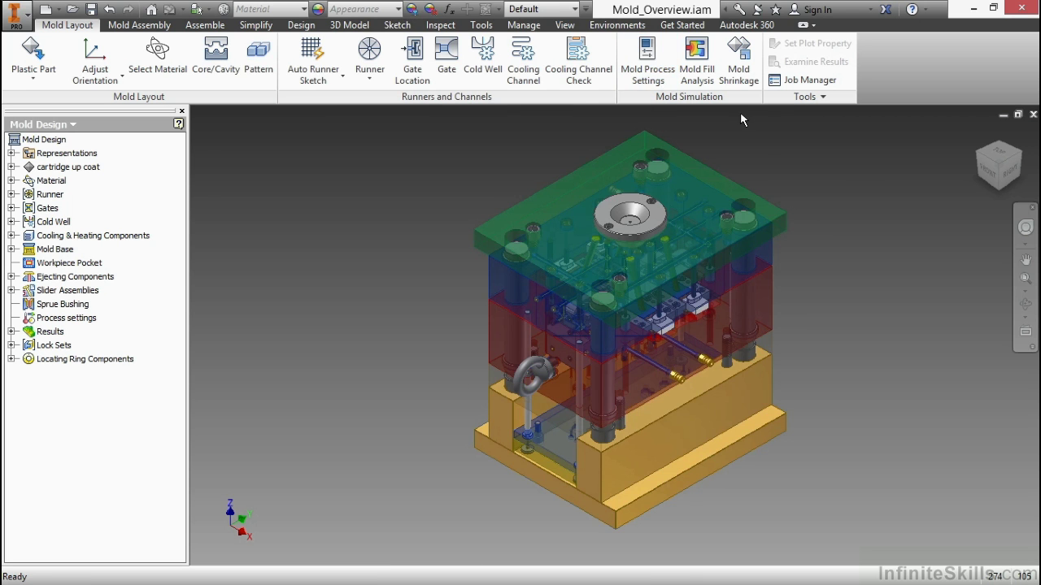
left_click(703, 77)
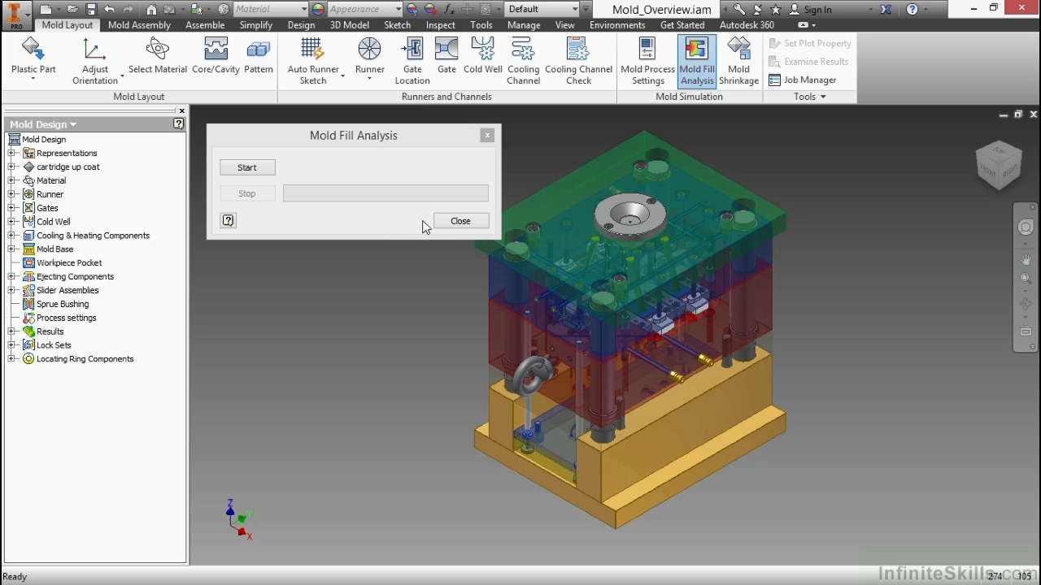
left_click(453, 225)
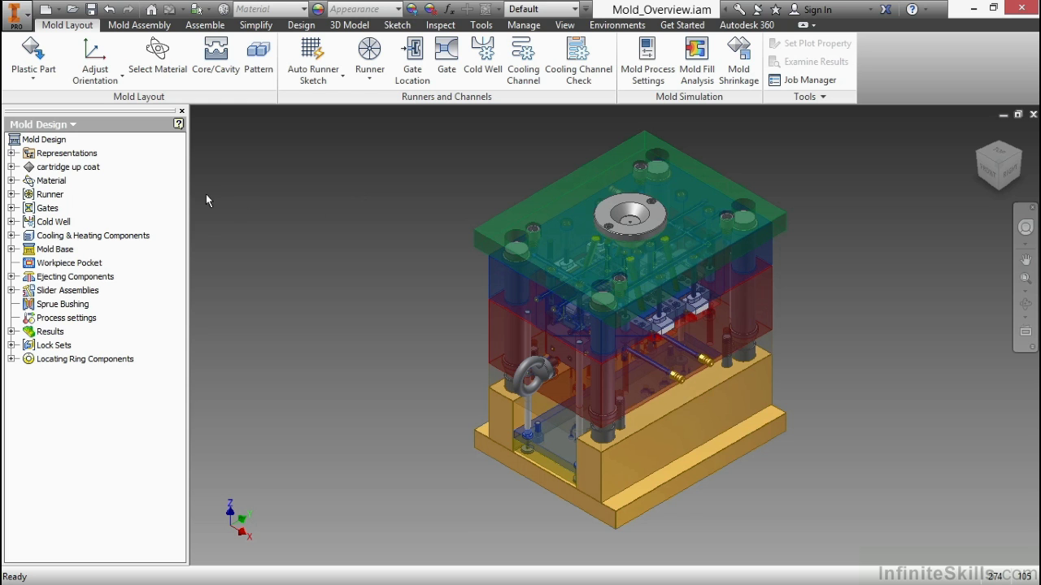
right_click(69, 169)
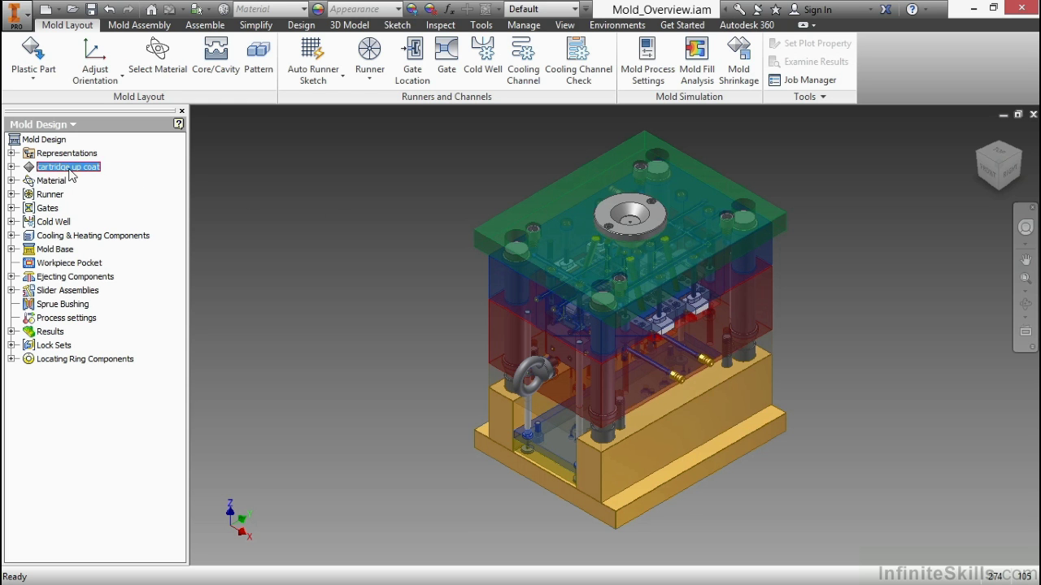
left_click(113, 204)
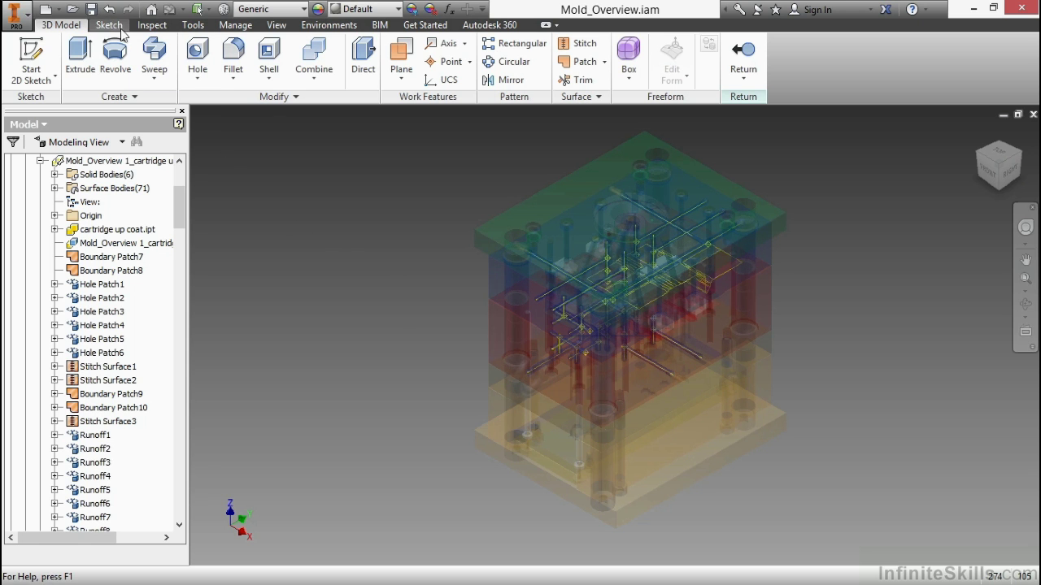
left_click(743, 54)
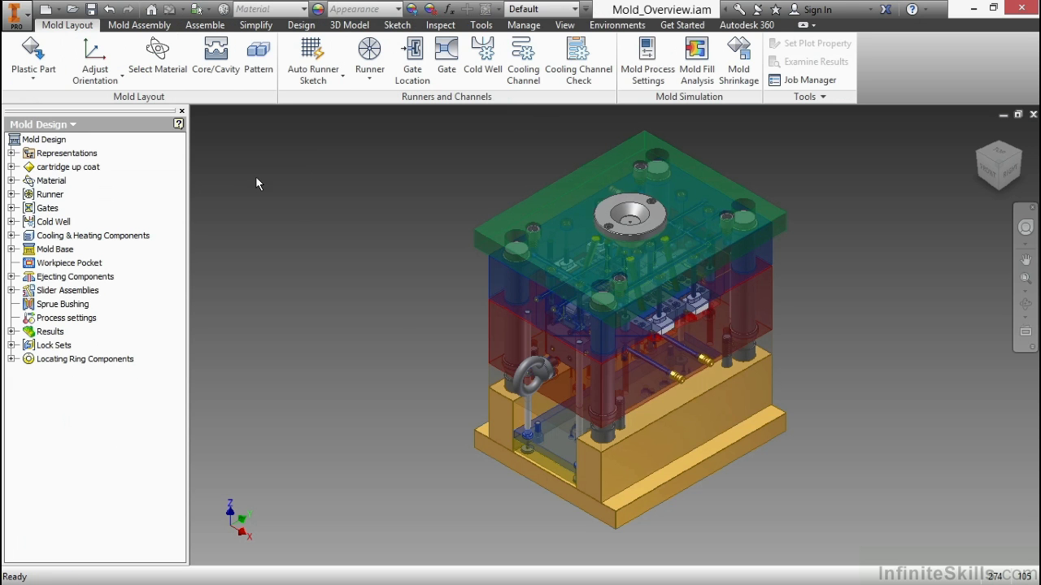
Step: Open cartridge up coat in core/cavity design and accept its 71.11 c mold, 261.05 c melt settings
double_click(73, 168)
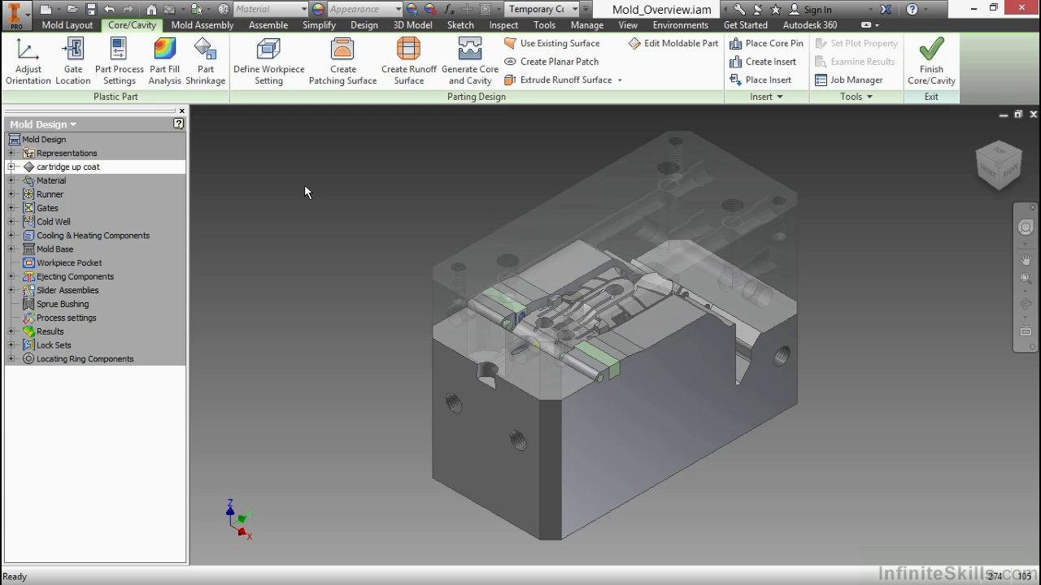
left_click(122, 53)
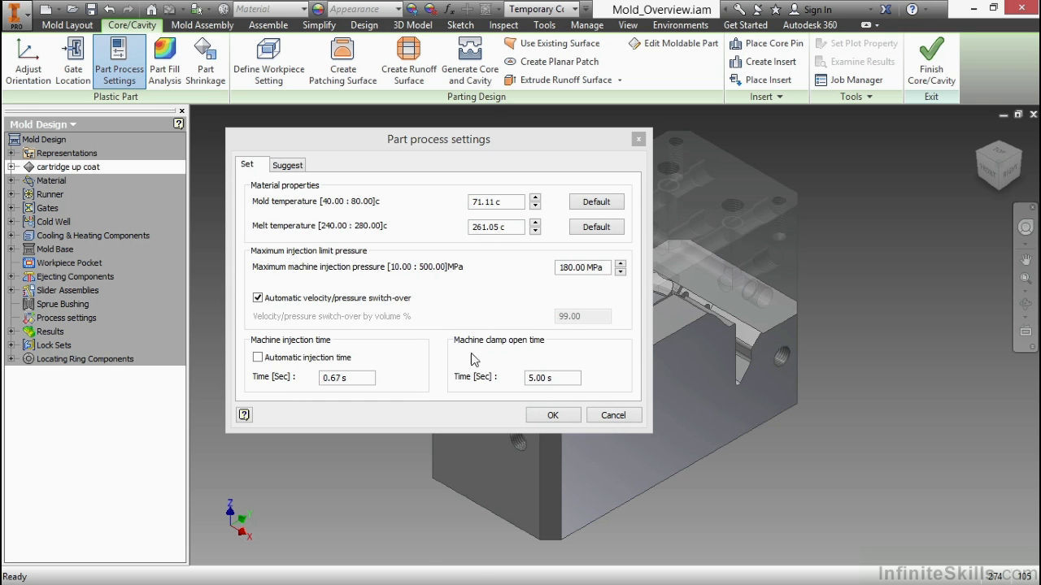
left_click(553, 416)
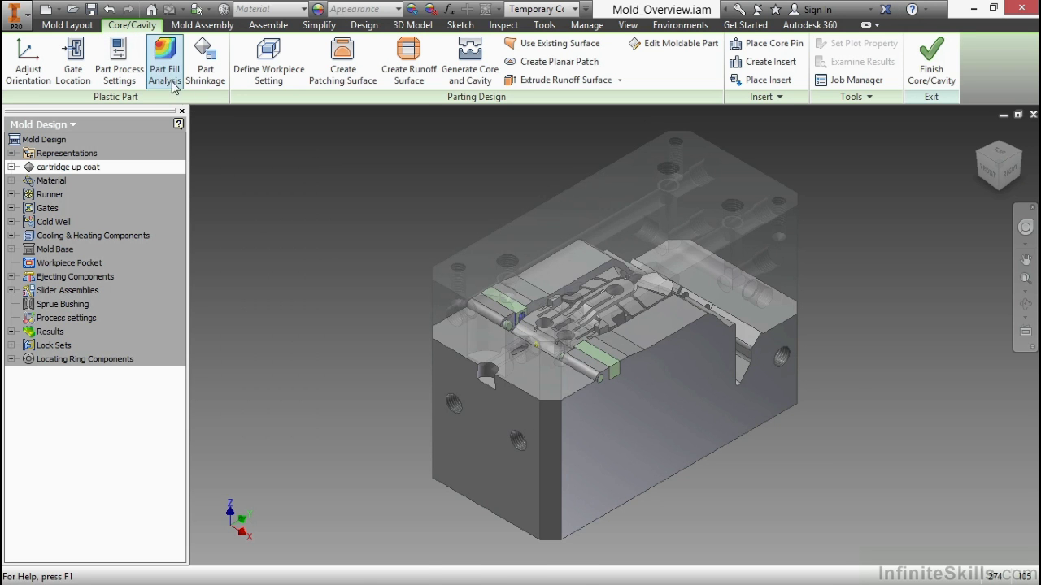
Step: Start the cartridge up coat fill analysis and close its dialog while it runs in the background
left_click(164, 57)
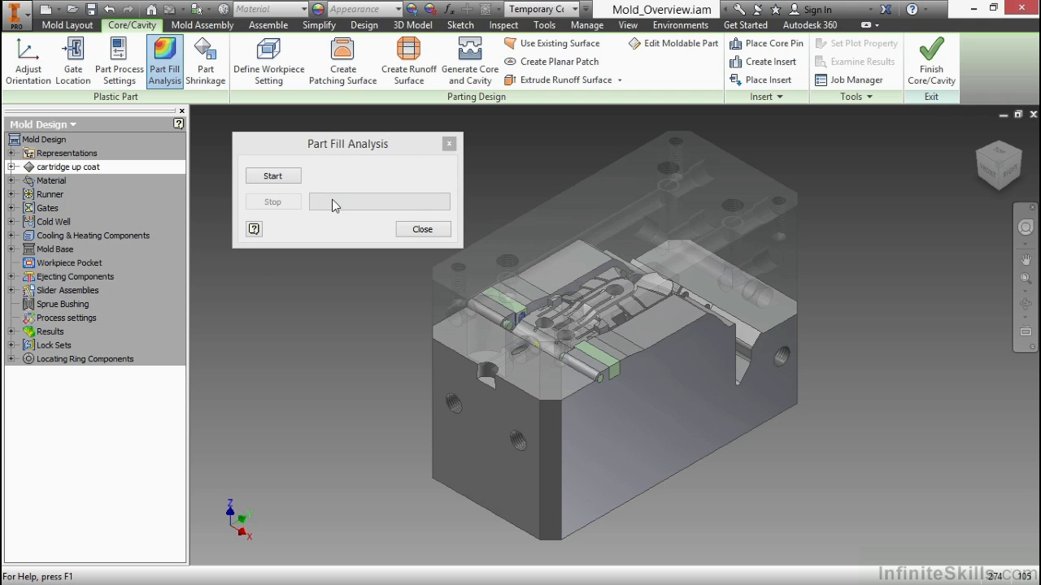
left_click(275, 179)
left_click(277, 181)
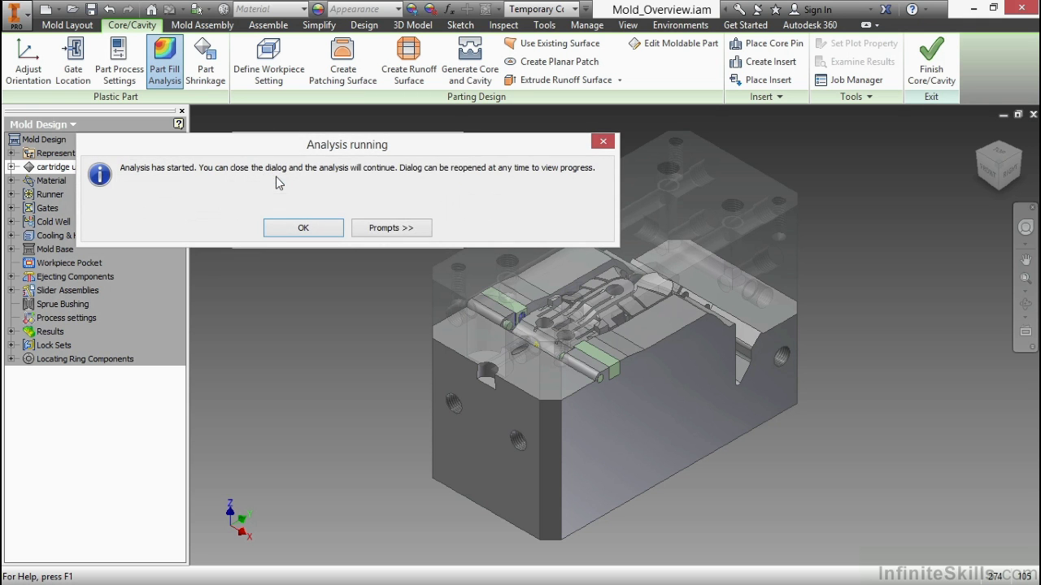
left_click_drag(307, 146, 353, 284)
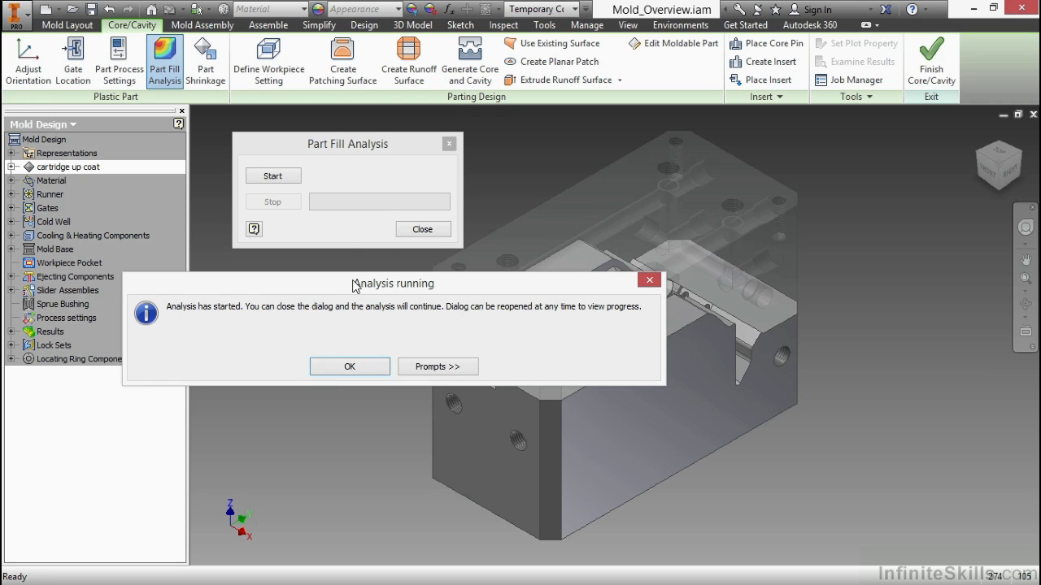
left_click(365, 366)
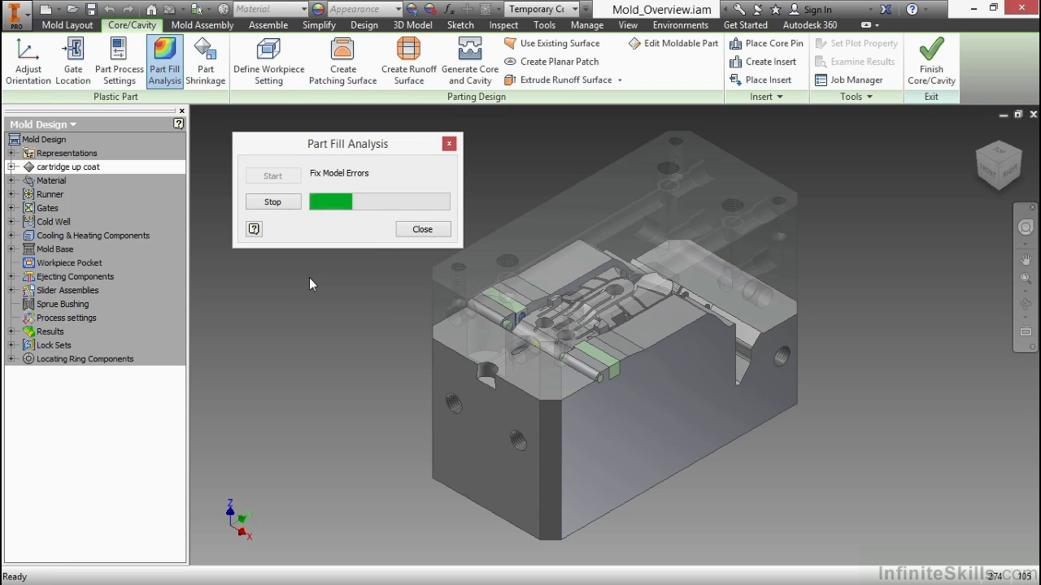
left_click(449, 144)
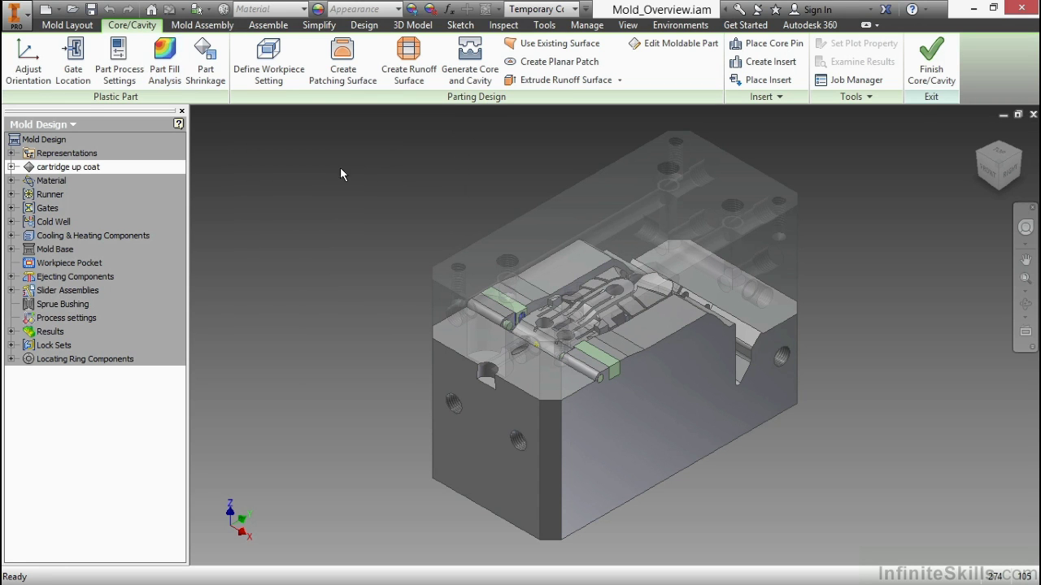
Step: Expand cartridge up coat's Results and track the fill analysis until its Summary appears
left_click(11, 167)
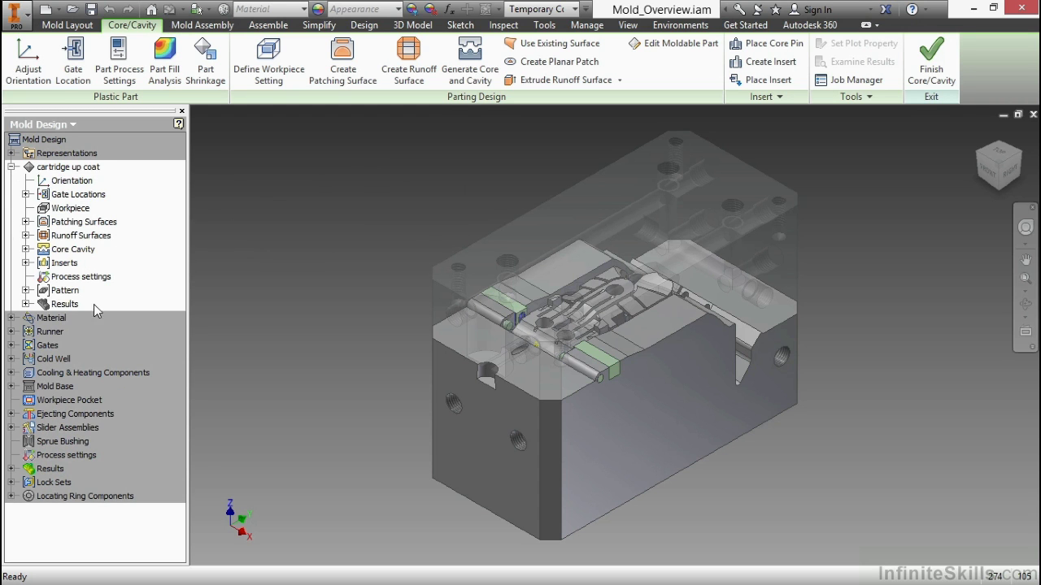
left_click(26, 304)
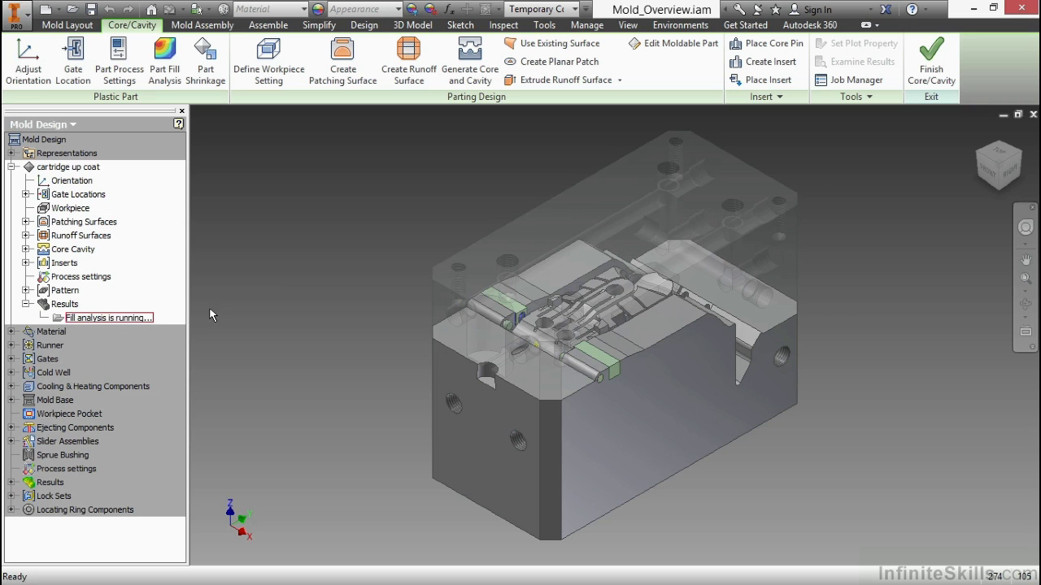
left_click(164, 61)
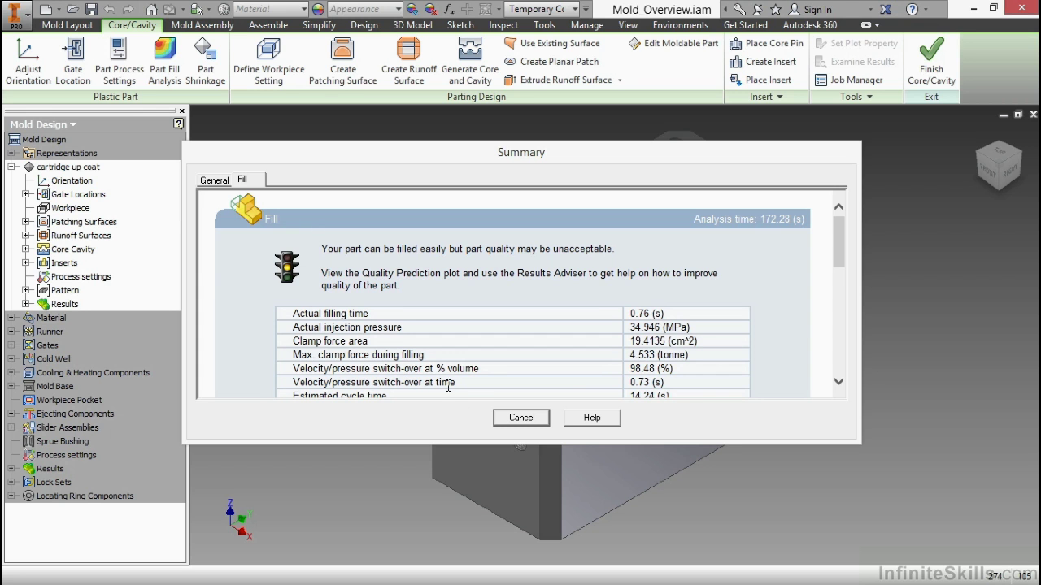
Step: Scroll through the Fill and General summary tabs, confirming no solver or model warnings, then close
left_click_drag(840, 258, 857, 368)
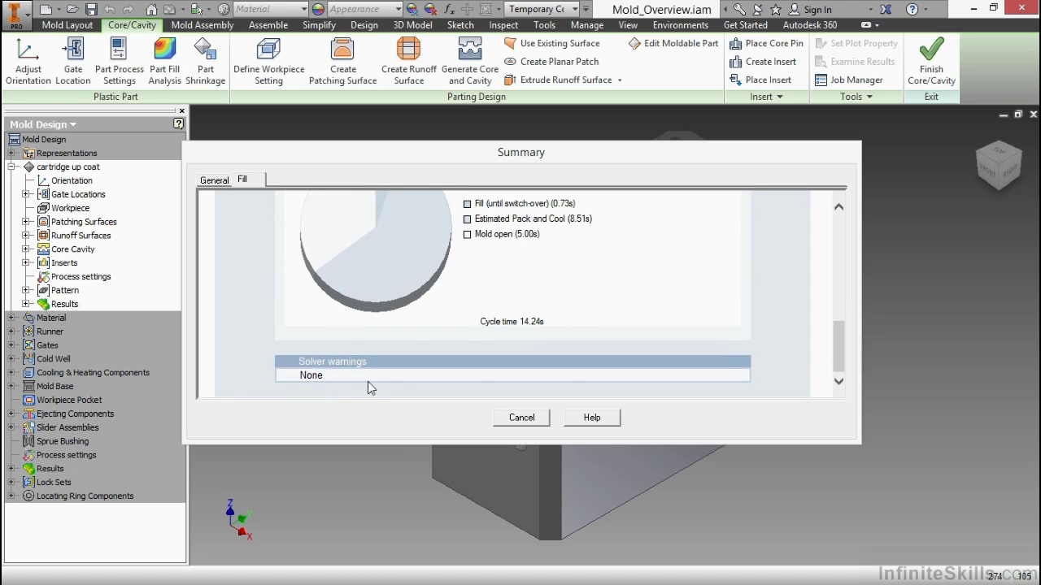
left_click(215, 181)
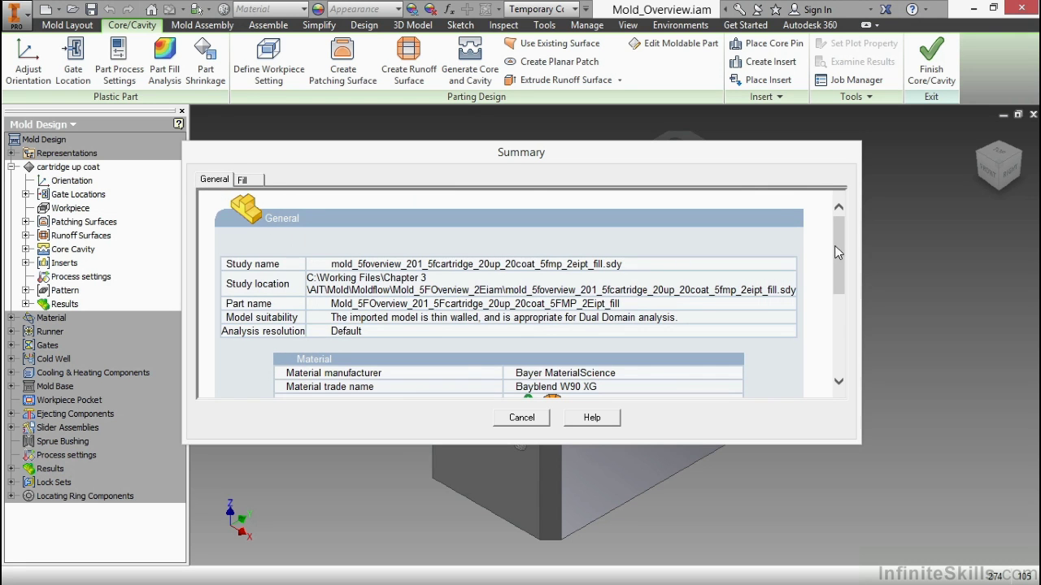
left_click_drag(837, 253, 837, 310)
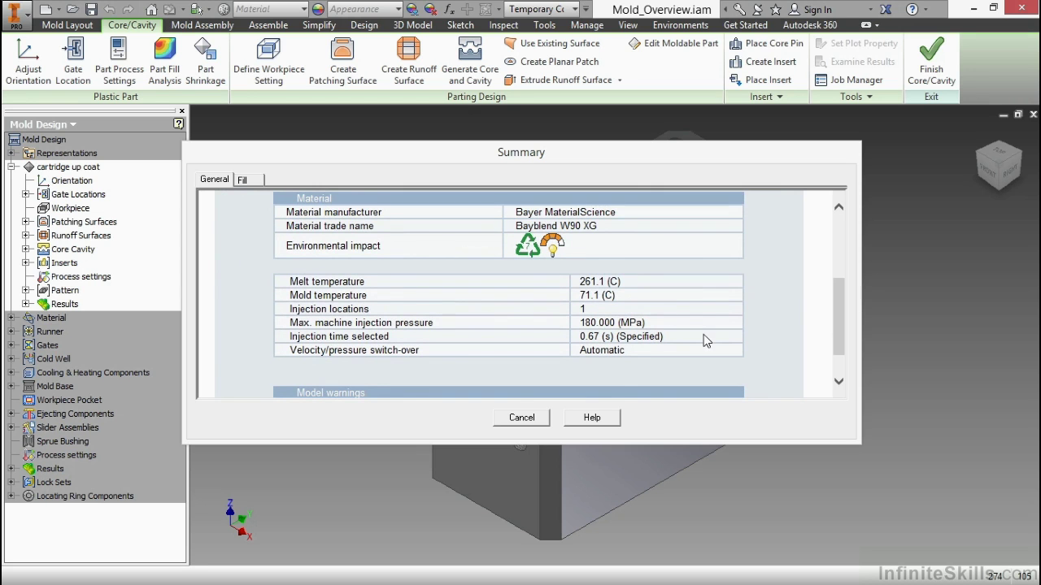
left_click_drag(836, 292, 842, 323)
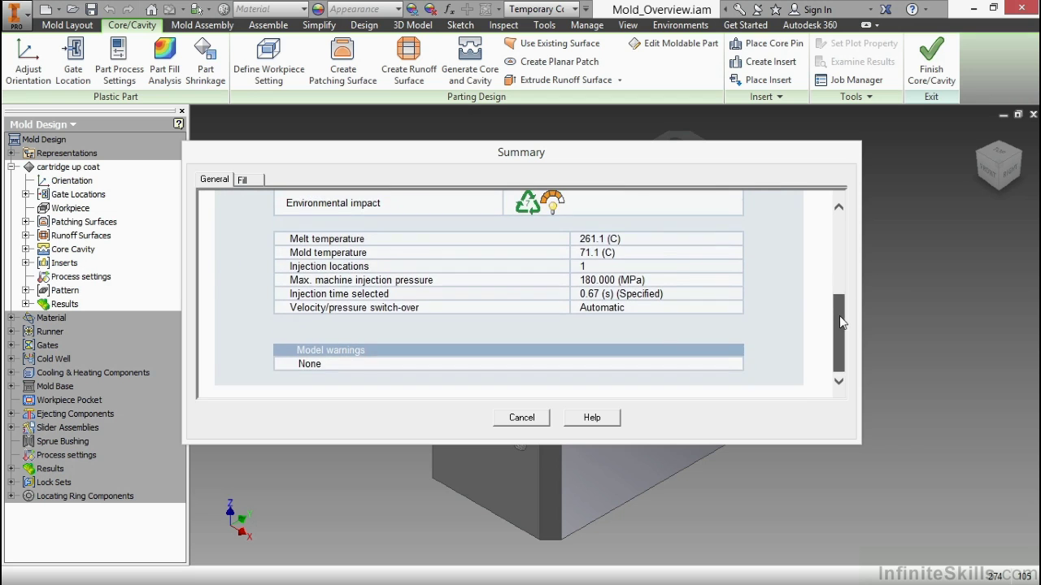
left_click(518, 418)
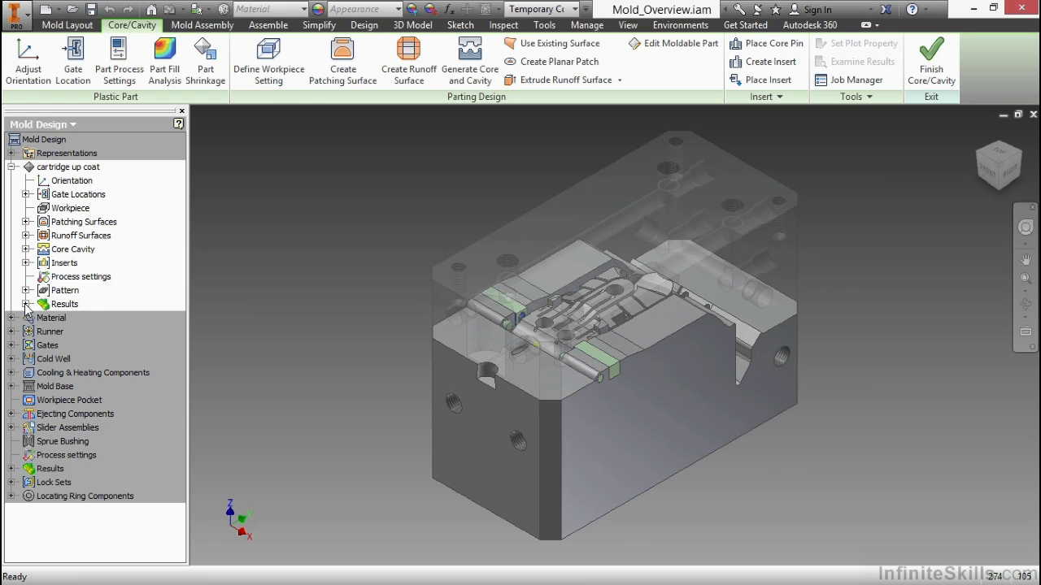
Step: Display the Fill time, Plastic flow and Confidence of fill results, the last at 100% high
left_click(26, 304)
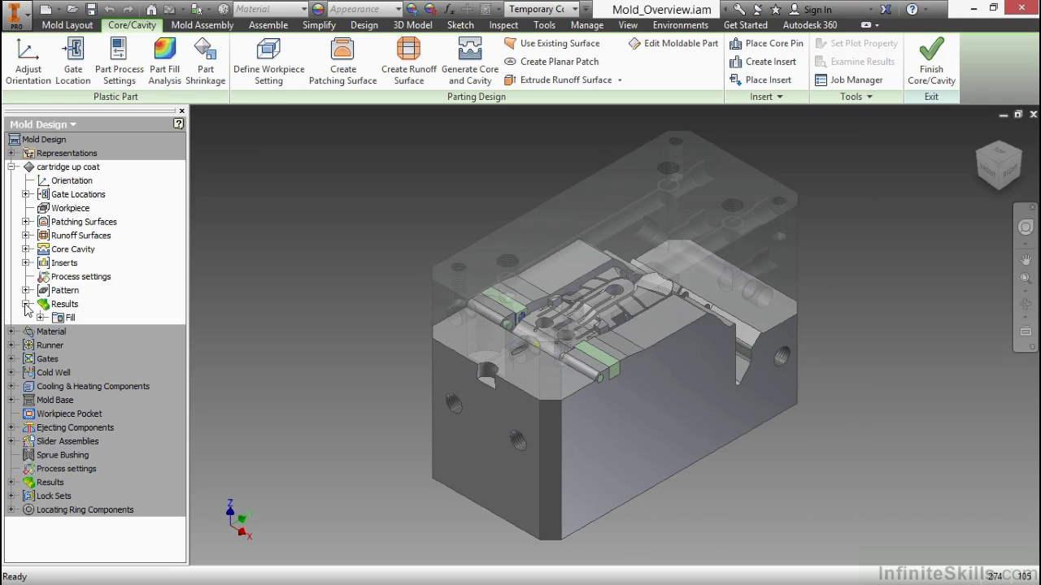
left_click(41, 318)
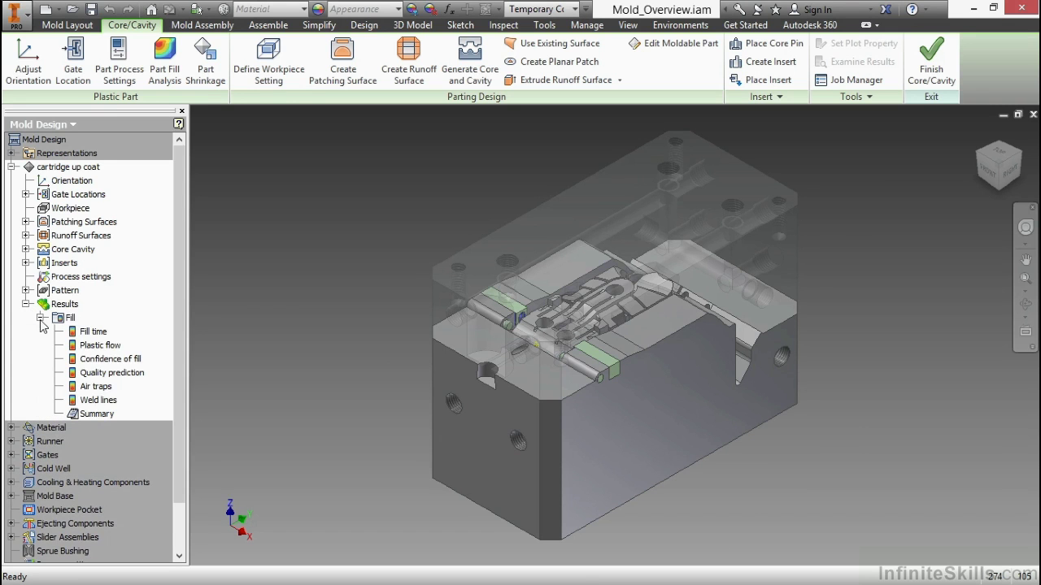
double_click(94, 332)
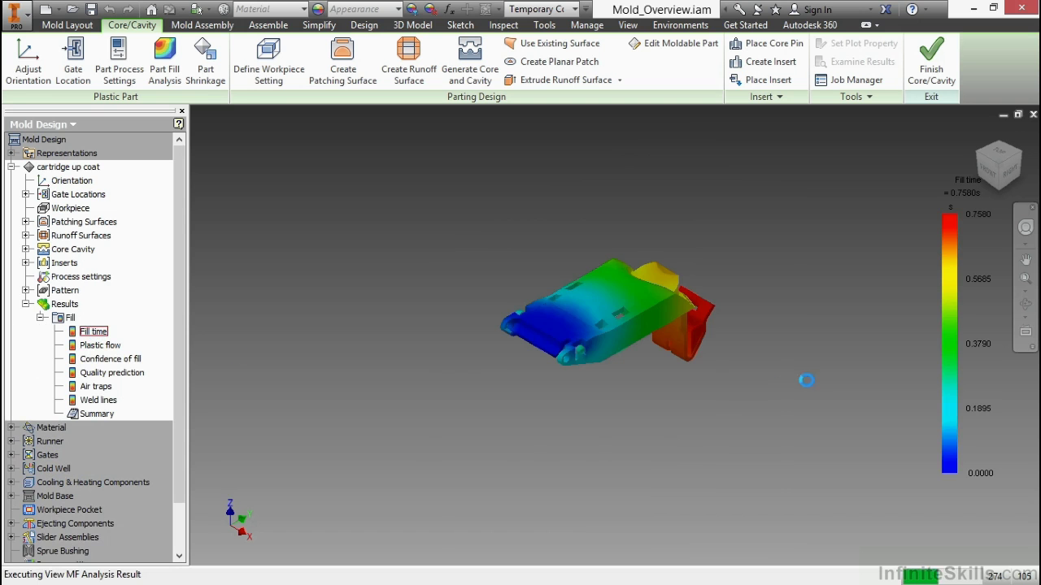
mouse_move(819, 377)
middle_mouse_down("shift")
mouse_move(740, 376)
mouse_move(799, 370)
mouse_move(813, 357)
middle_mouse_up("shift")
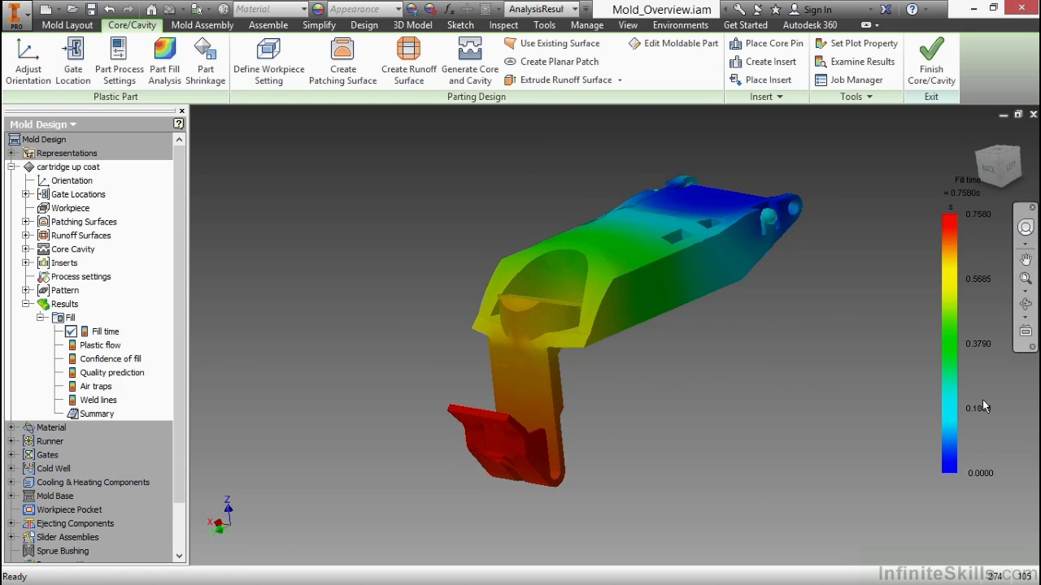
double_click(97, 346)
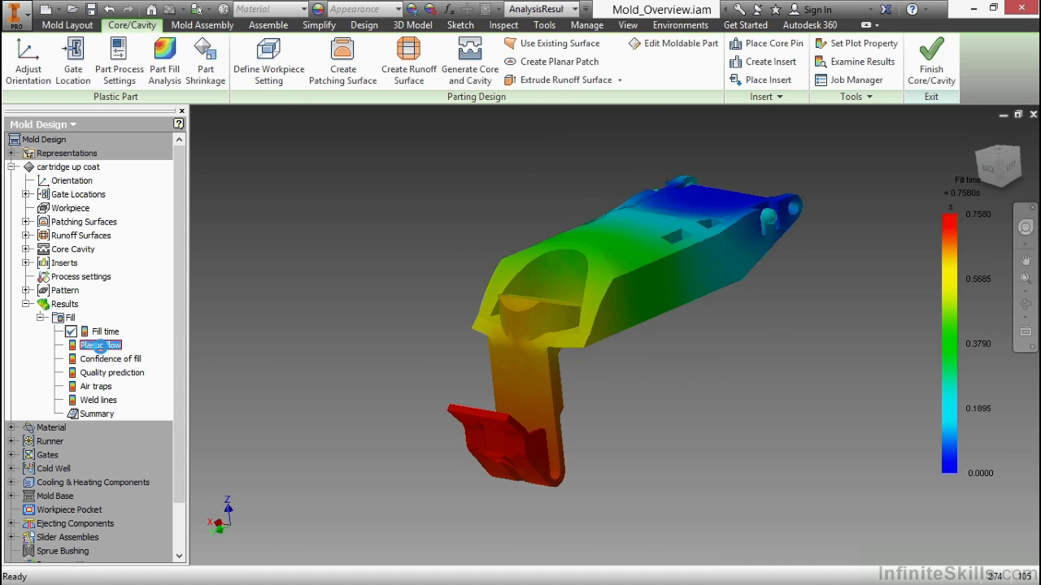
middle_click_drag(383, 382, 671, 415, "shift")
double_click(122, 359)
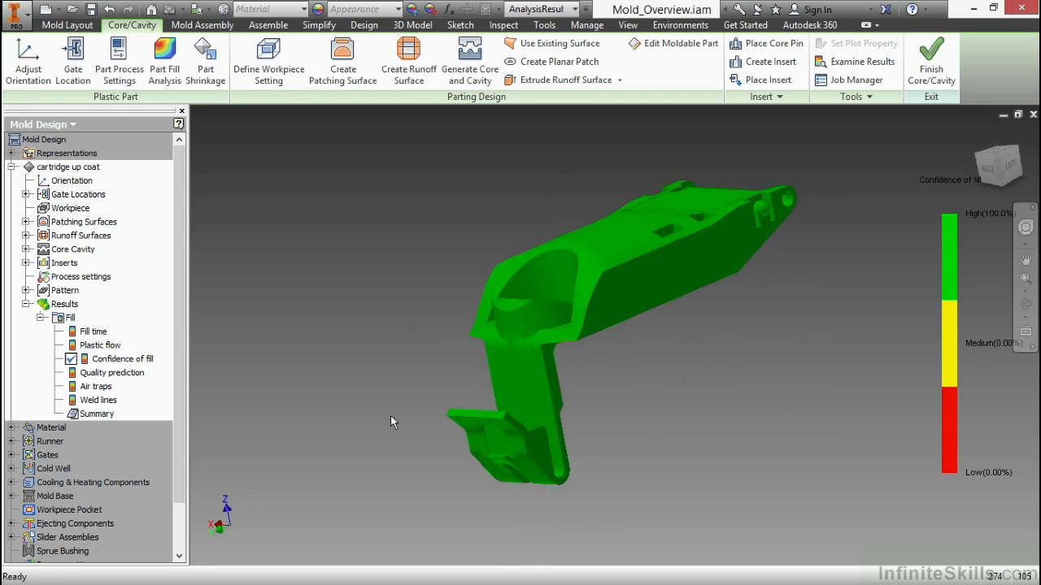
Step: Display the Quality prediction result, then the Air traps marked along the part's edges and corners
double_click(114, 372)
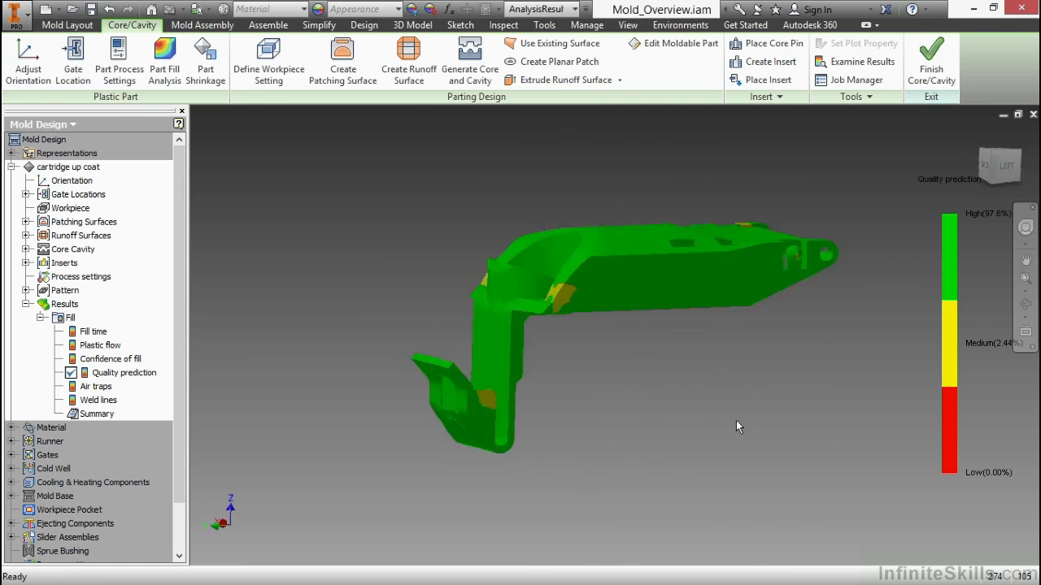
double_click(98, 388)
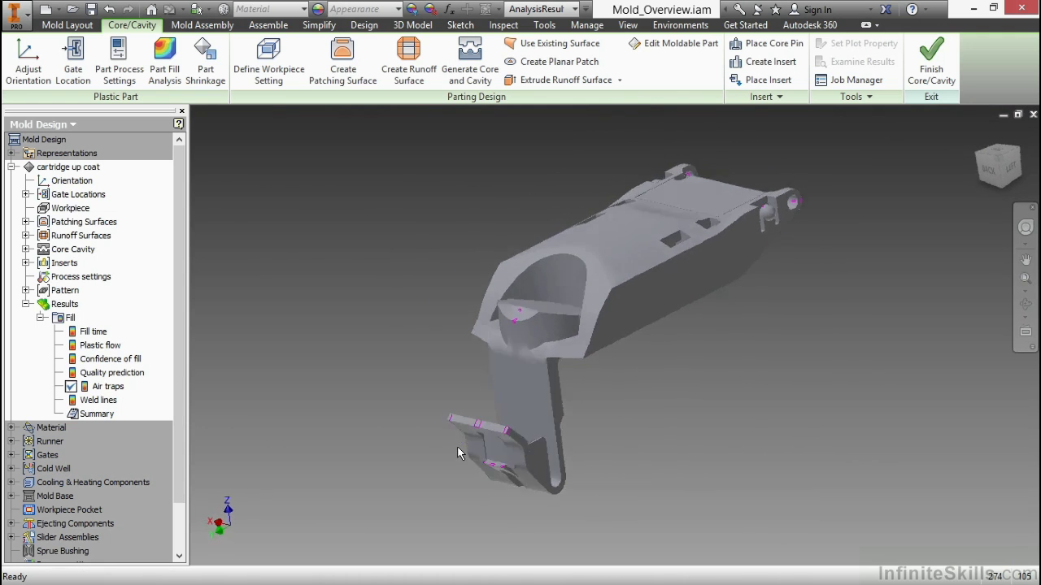
Step: Show the Weld lines result (0.5284–135.0 deg) and read the 0.76 s filling time in the summary
double_click(98, 400)
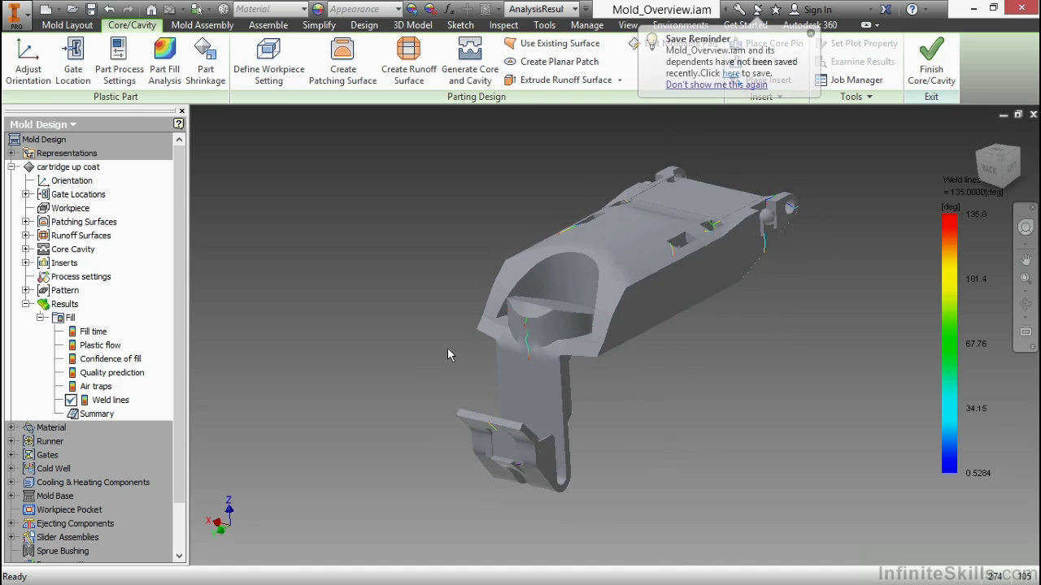
double_click(94, 416)
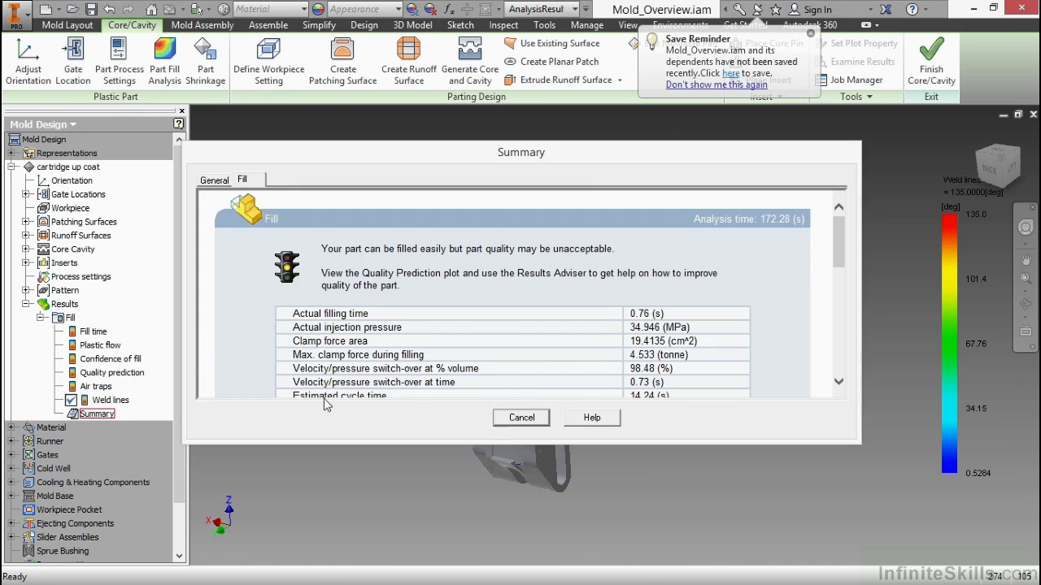
left_click(521, 417)
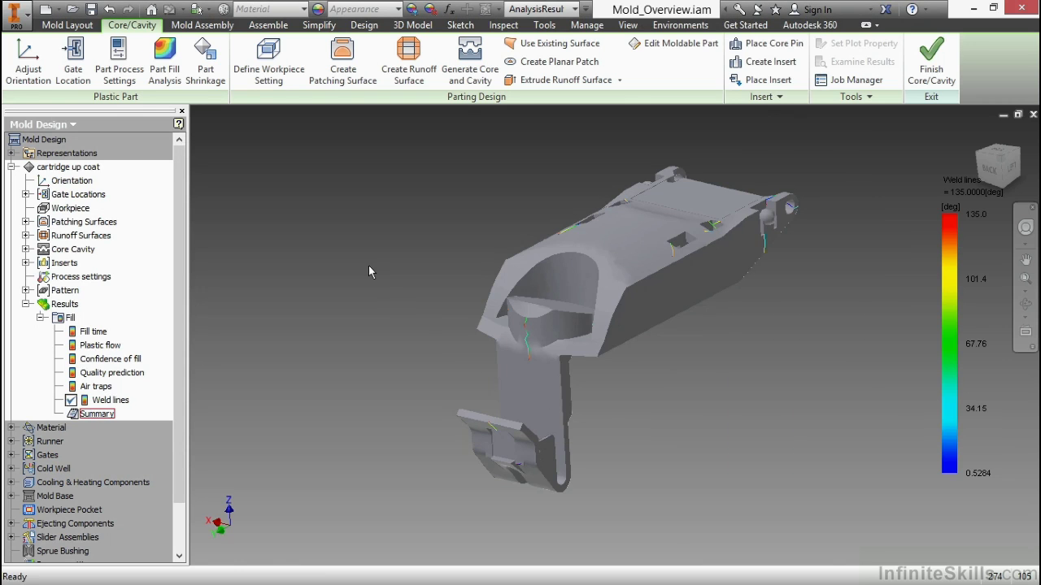
Step: Finish core/cavity editing, collapse the part results and expand the assembly-level Results > Fill entries
left_click(931, 65)
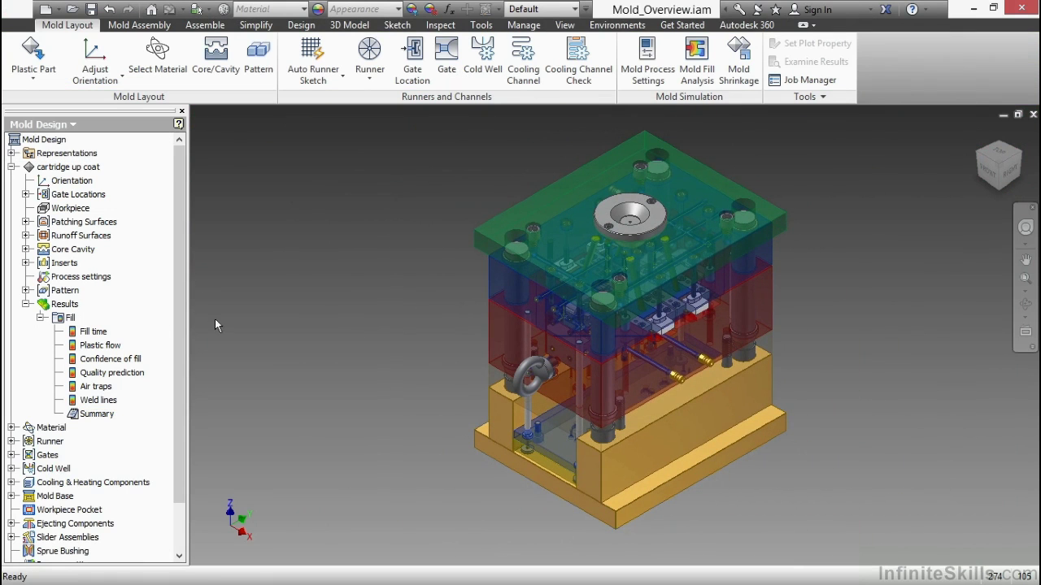
left_click(26, 305)
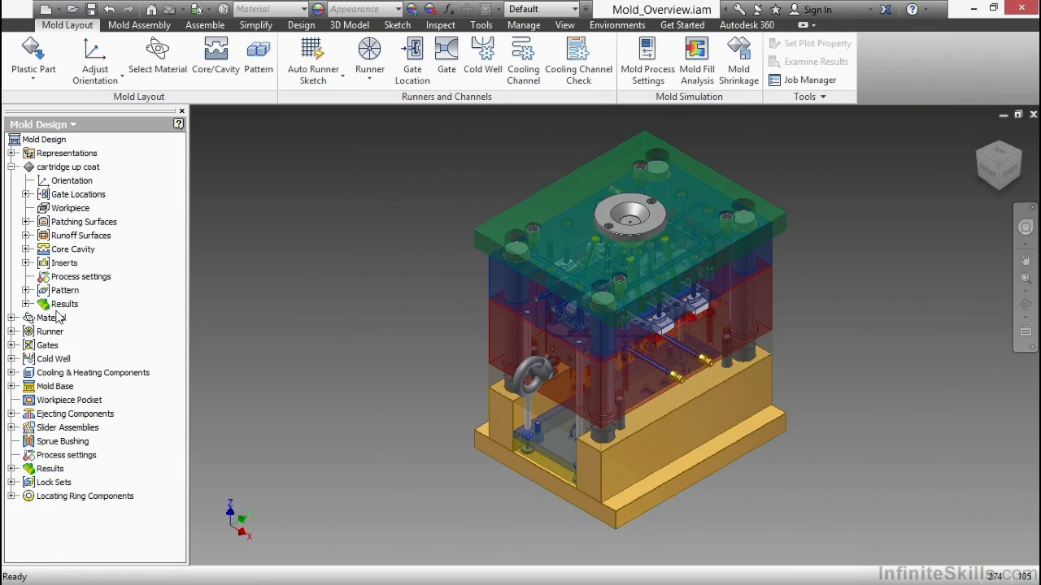
left_click(12, 469)
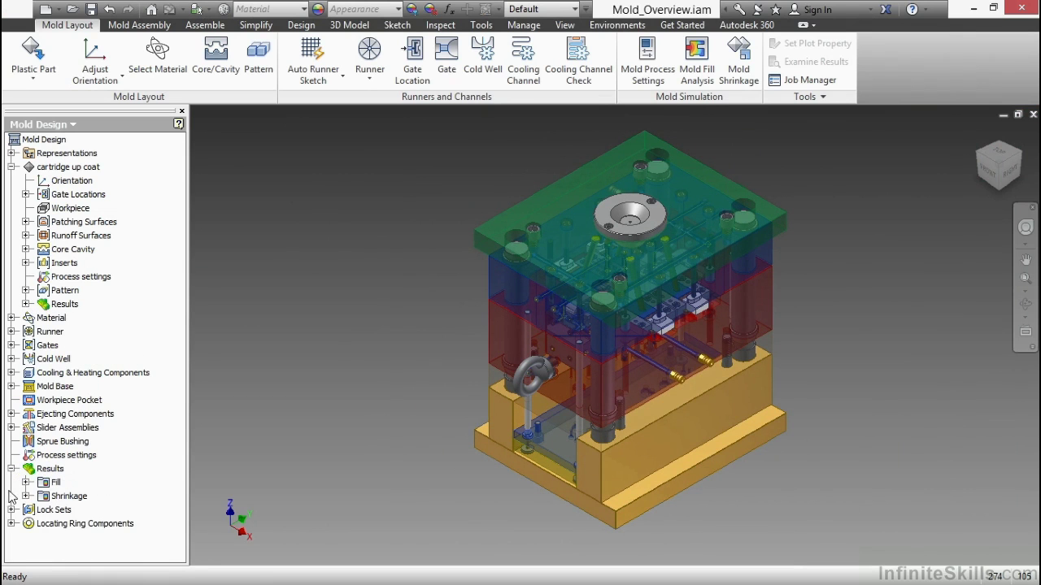
left_click(26, 483)
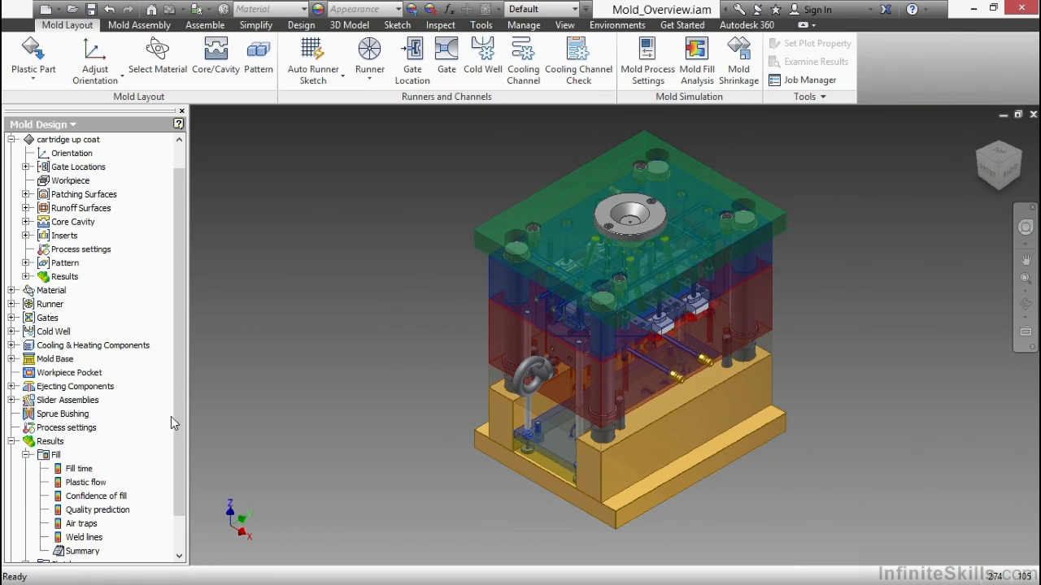
scroll(44, 508, "down", 1)
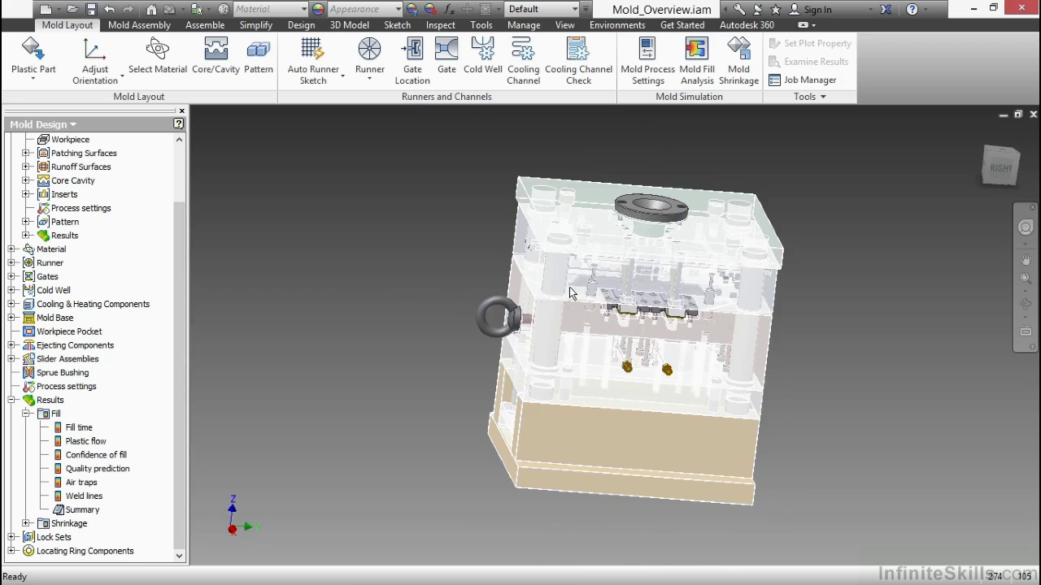
scroll(644, 265, "up", 5)
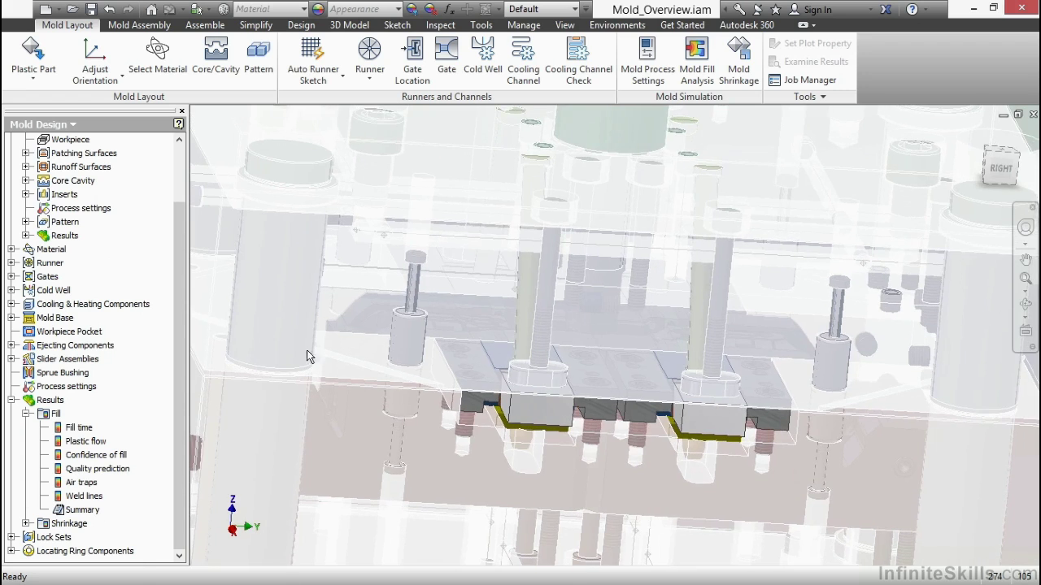
scroll(424, 329, "down", 5)
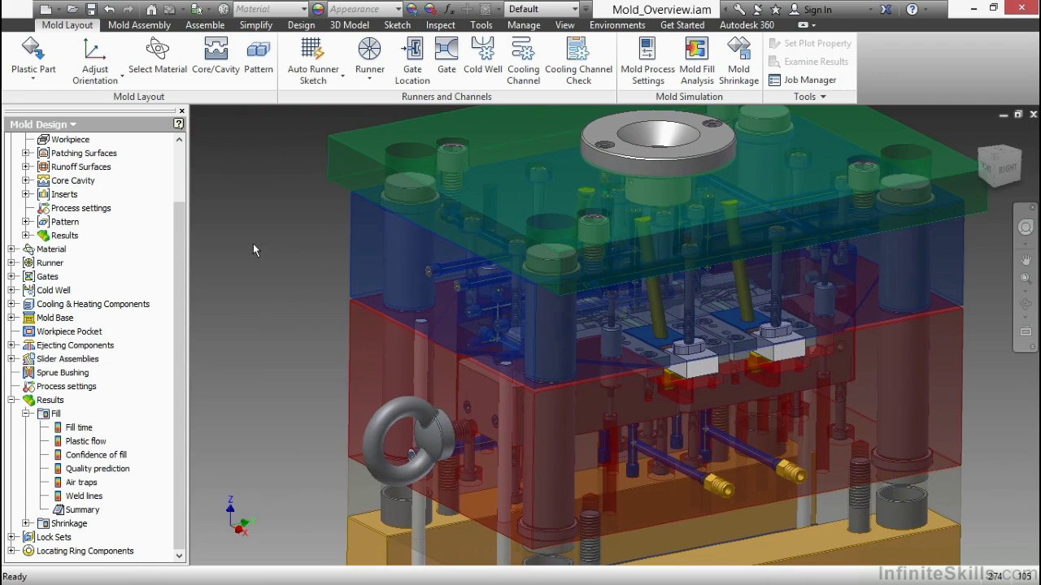
Step: Switch selection to Part Priority and hide the blue mold plate
right_click(254, 245)
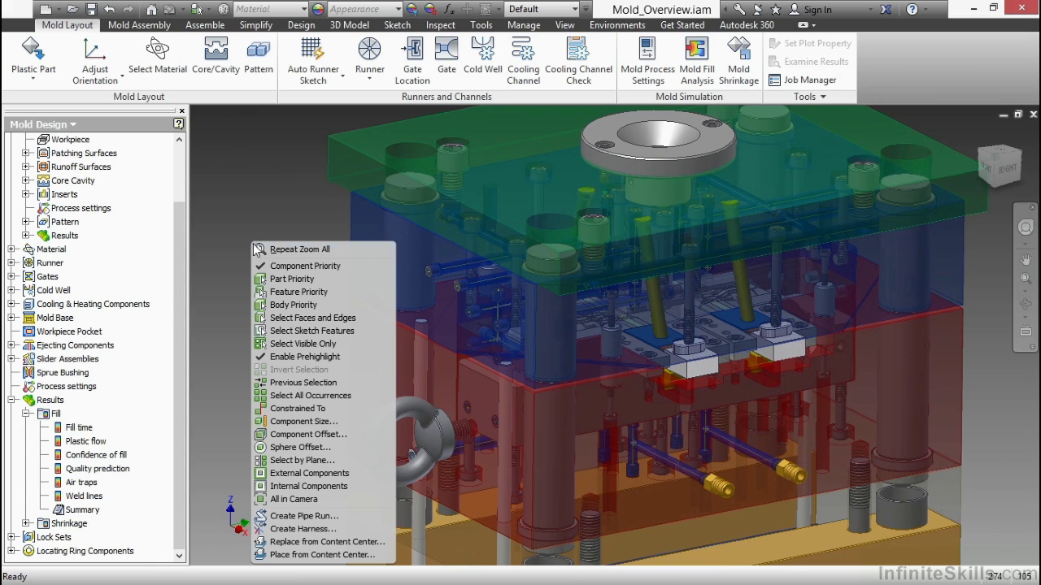
left_click(306, 279)
right_click(377, 272)
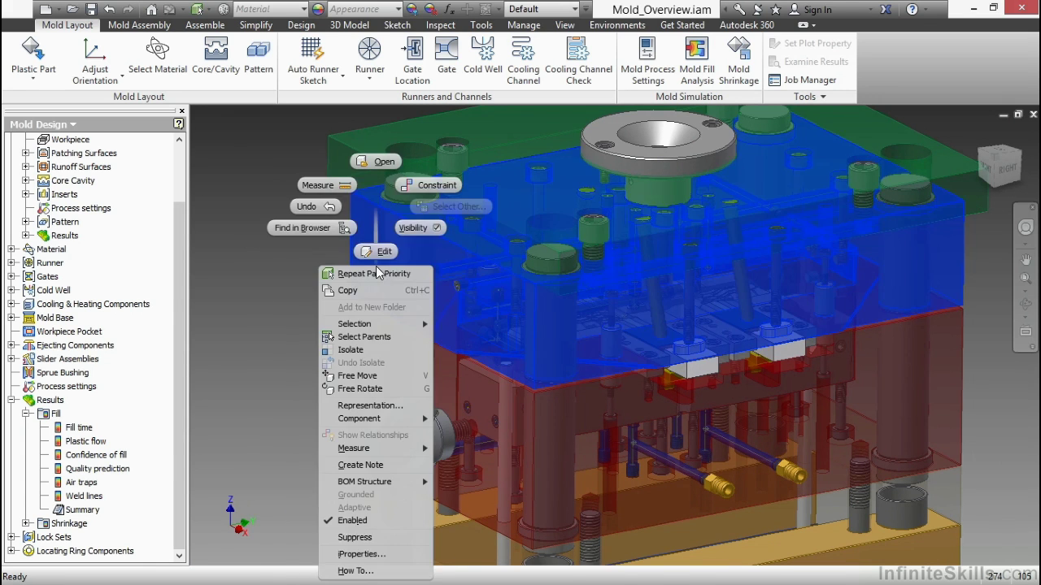
left_click(421, 231)
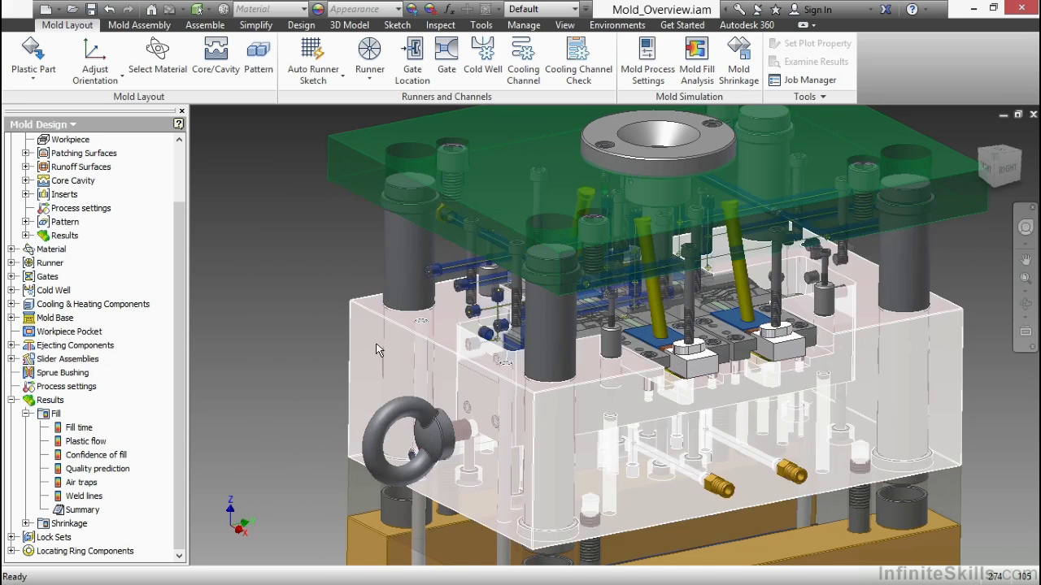
Step: Hide the translucent plate and top clamp plate, inspect the exposed cavity, and return home
right_click(371, 265)
key("Escape")
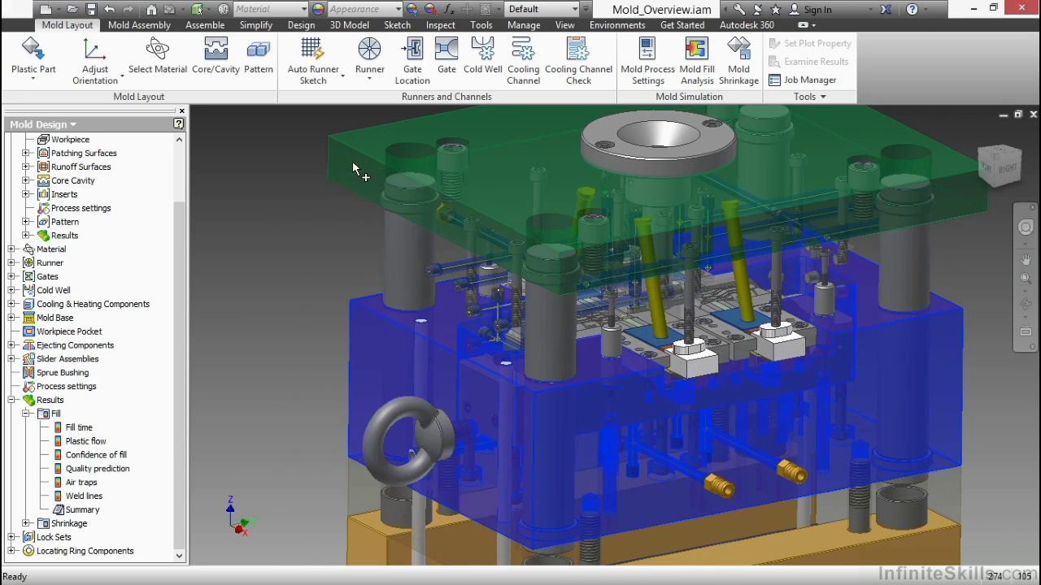
key("Escape")
right_click(353, 169)
key("Escape")
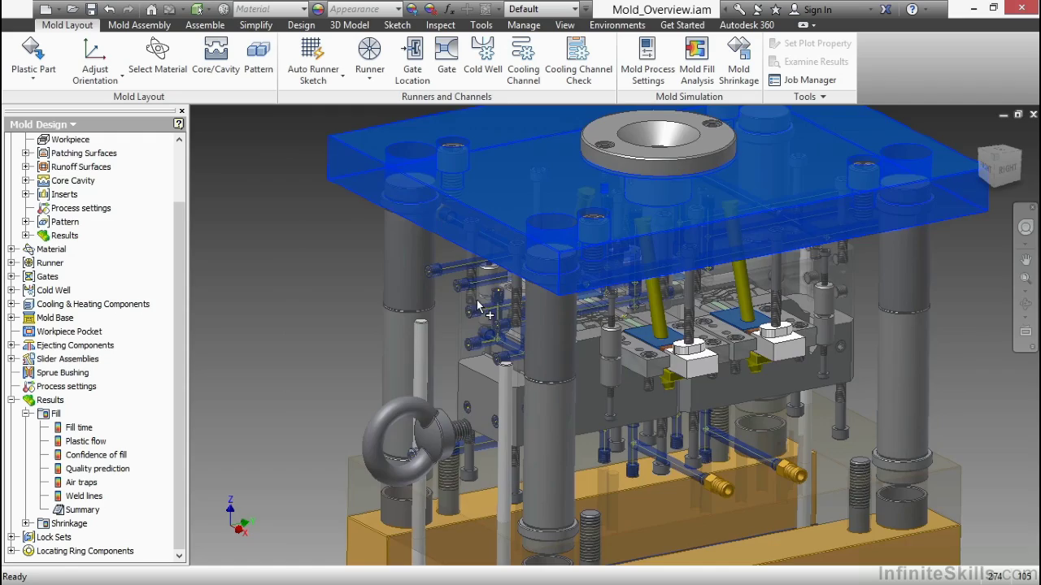
scroll(588, 461, "down", 5)
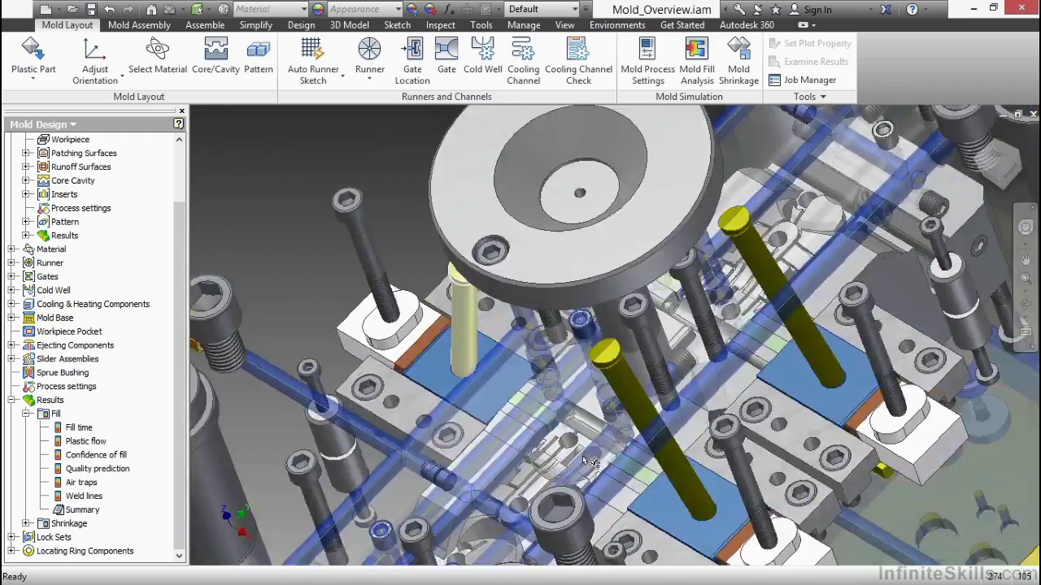
scroll(589, 461, "down", 3)
middle_click_drag(506, 442, 701, 401, "shift")
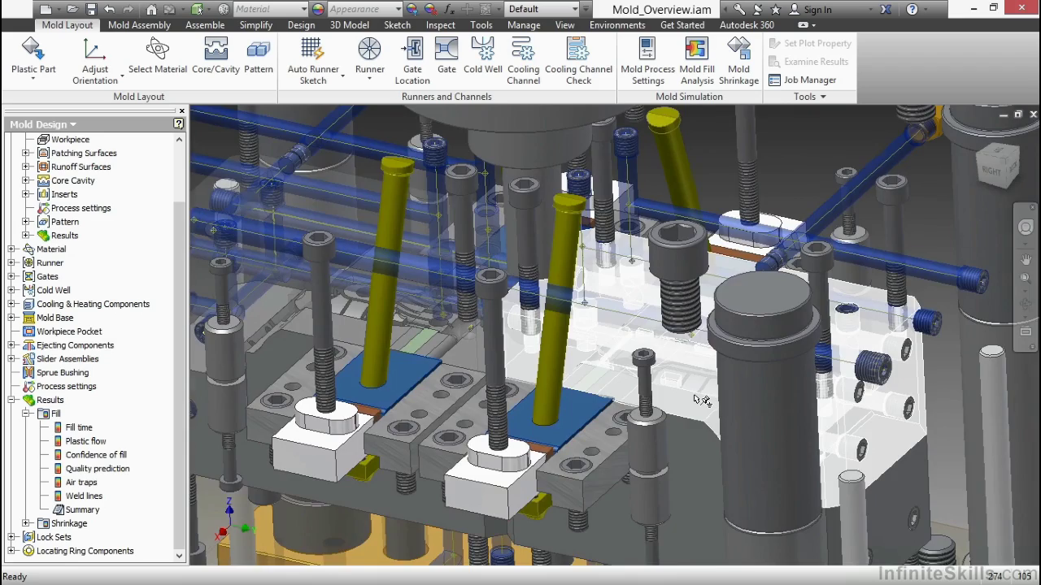
key("F6")
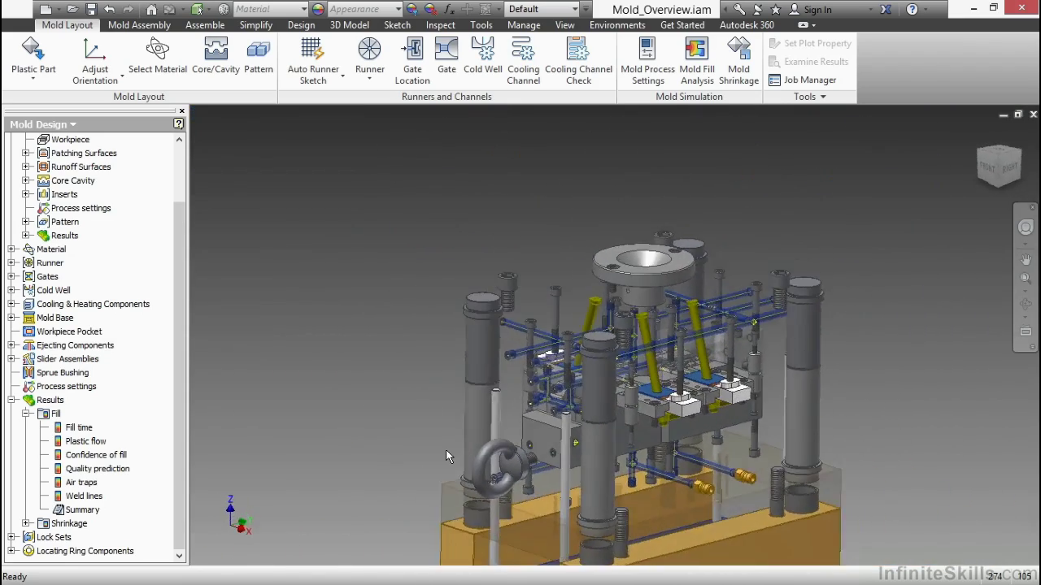
Step: Show Volumetric shrinkage at ejection and Summary under Shrinkage, then select the Results group
left_click(26, 524)
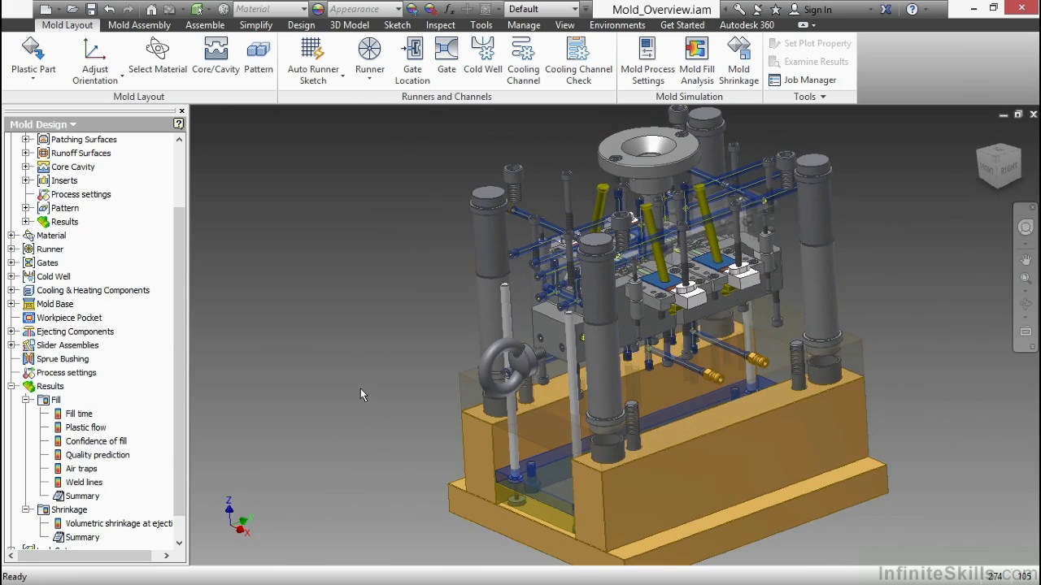
left_click(63, 389)
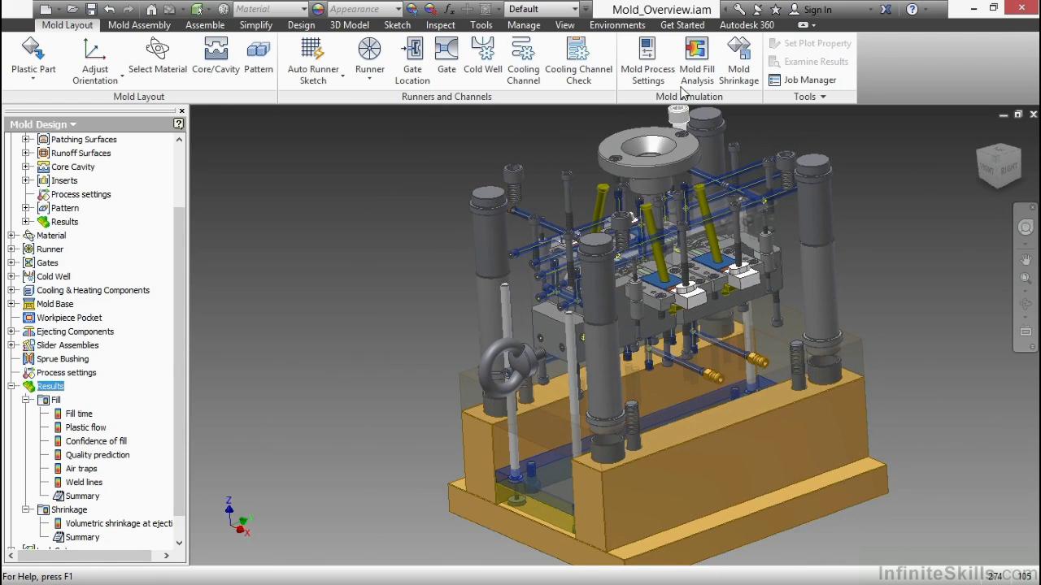